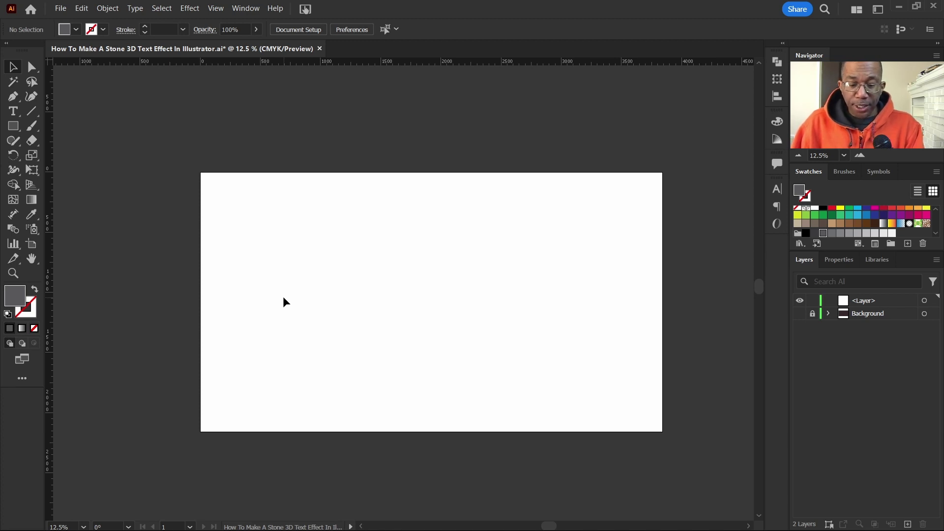
# Type the word 'SOLID' as a new text object on the artboard
pyautogui.press('t')
pyautogui.click(328, 305)
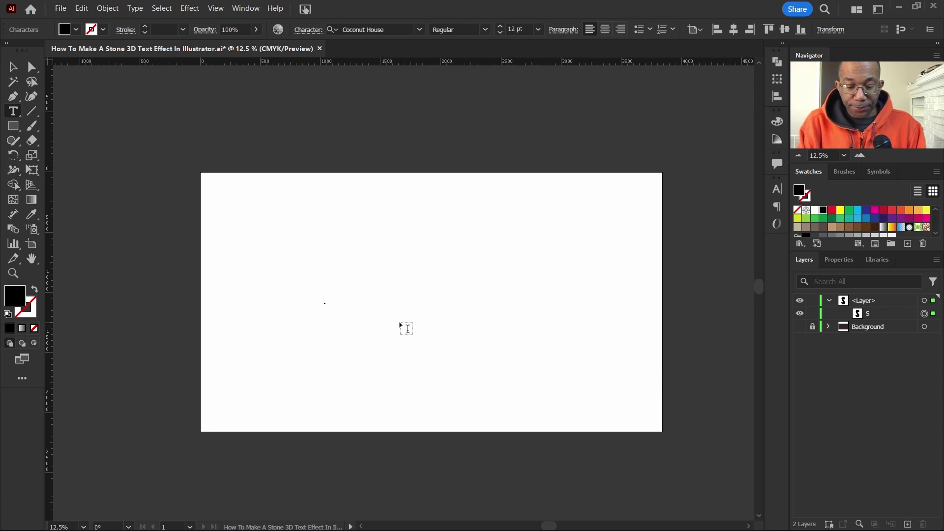
pyautogui.write('SOLID')
pyautogui.press('Escape')
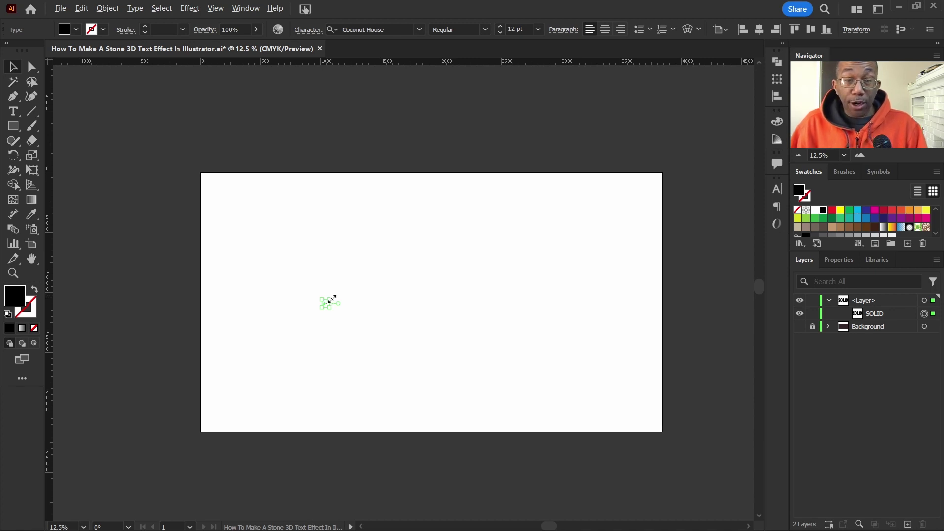
# Scale the SOLID text up to about 1064 pt and centre it on the artboard
pyautogui.moveTo(332, 299); pyautogui.dragTo(385, 273)
pyautogui.moveTo(371, 305); pyautogui.dragTo(466, 313)
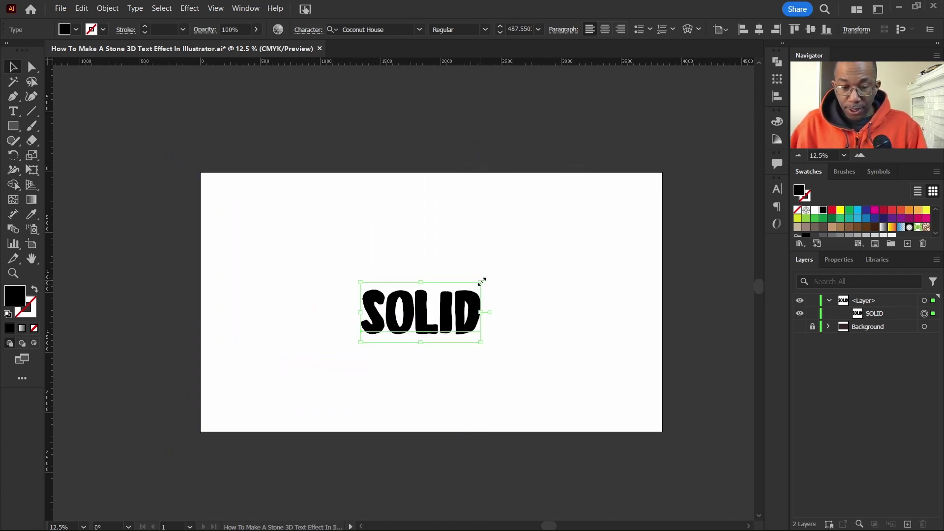
pyautogui.moveTo(481, 281); pyautogui.dragTo(552, 247)
pyautogui.moveTo(530, 347); pyautogui.dragTo(536, 336)
pyautogui.click(613, 352)
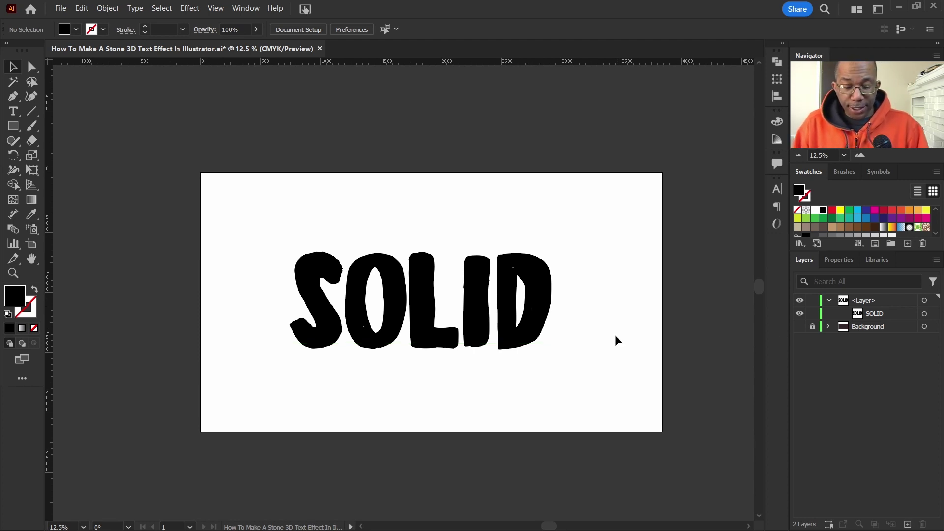
pyautogui.click(537, 300)
# Convert the selected SOLID text into grouped outline shapes with Ctrl+Shift+O
pyautogui.hotkey('ctrl', 'shift', 'b')
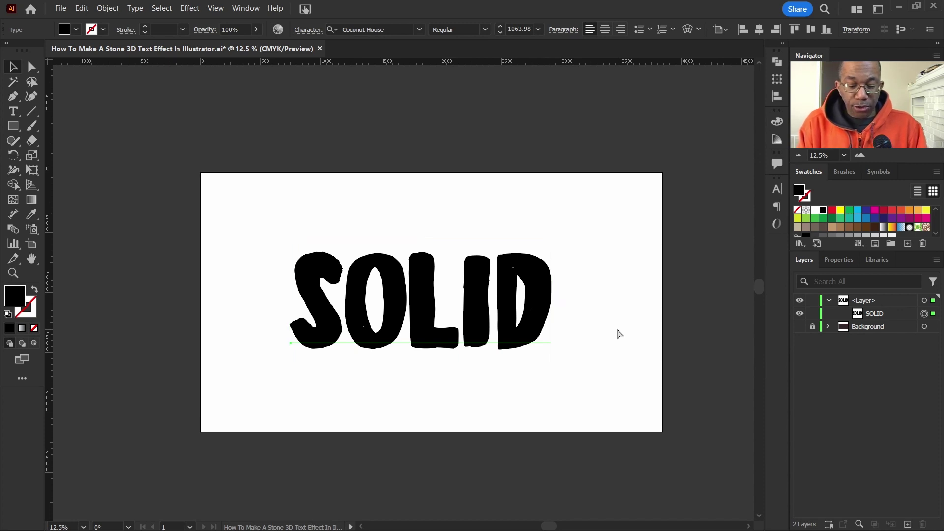
pyautogui.hotkey('ctrl', 'shift', 'o')
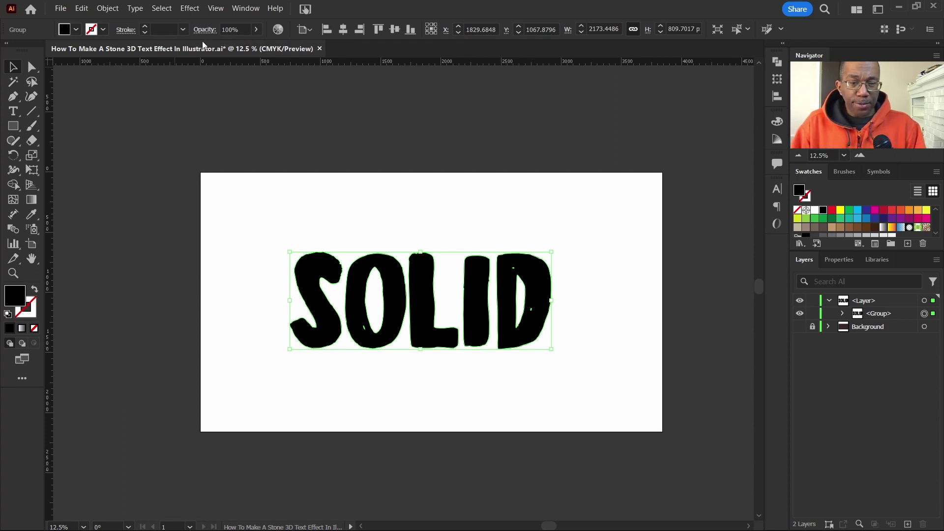
# Apply Roughen to the letters: Size 1% Relative, Detail 1/in, Smooth points
pyautogui.click(190, 9)
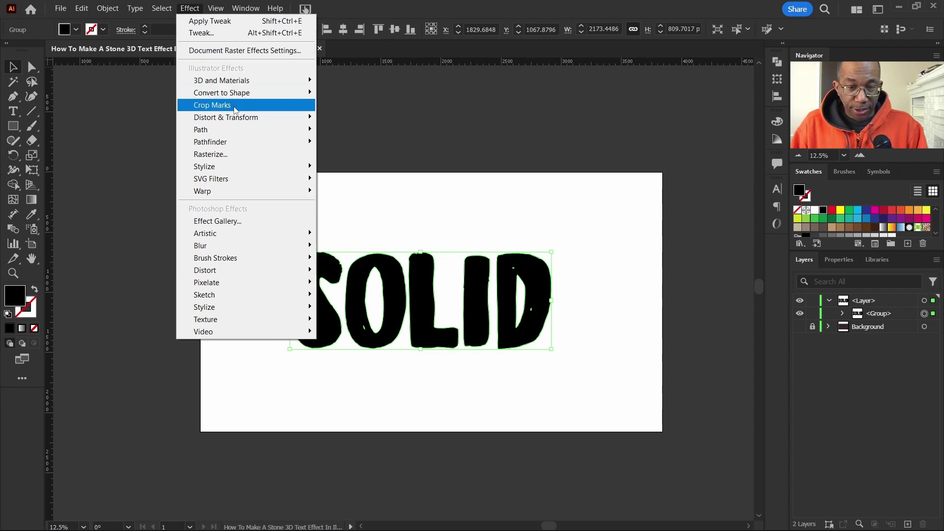
pyautogui.moveTo(242, 123)
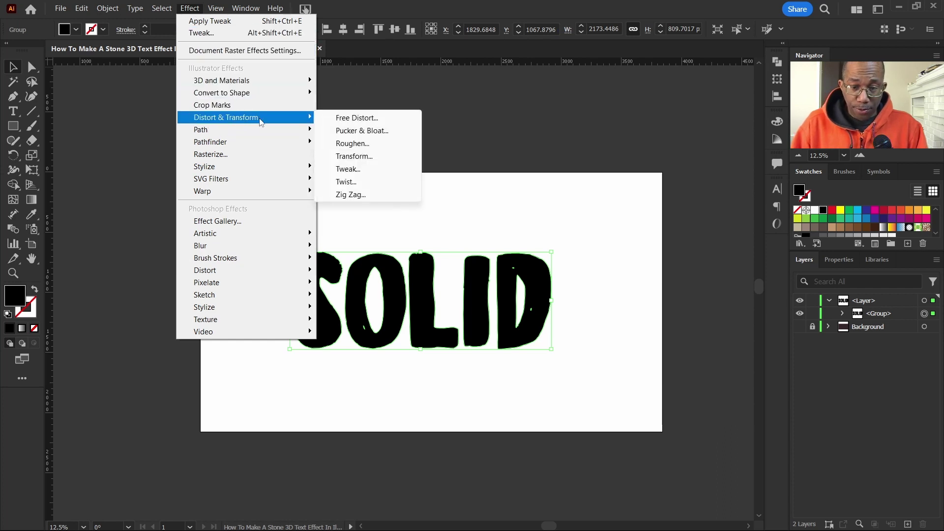
pyautogui.click(370, 144)
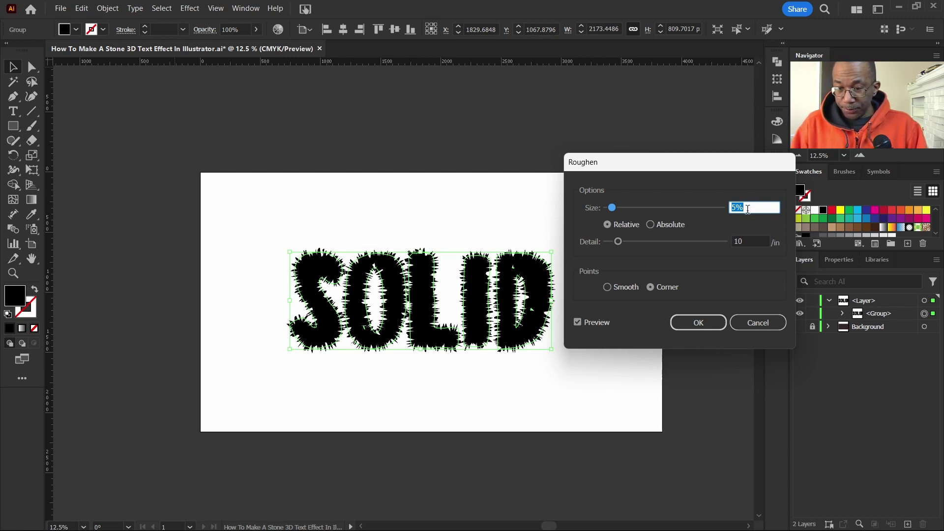
pyautogui.press('Down')
pyautogui.press('Down')
pyautogui.press('Down')
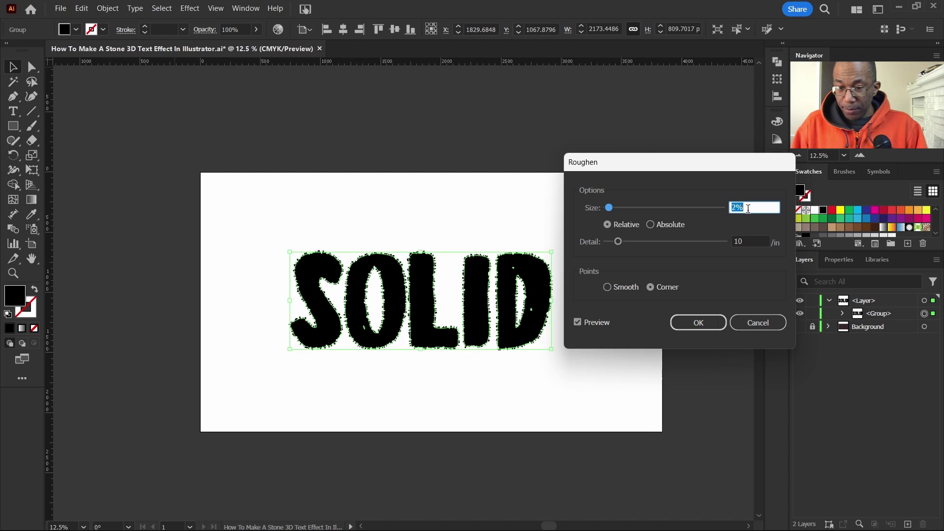
pyautogui.press('Down')
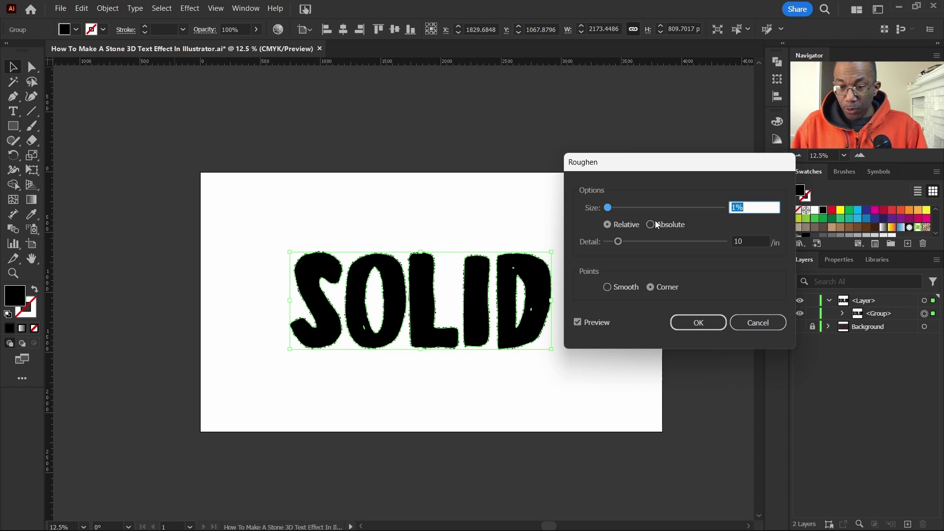
pyautogui.click(749, 241)
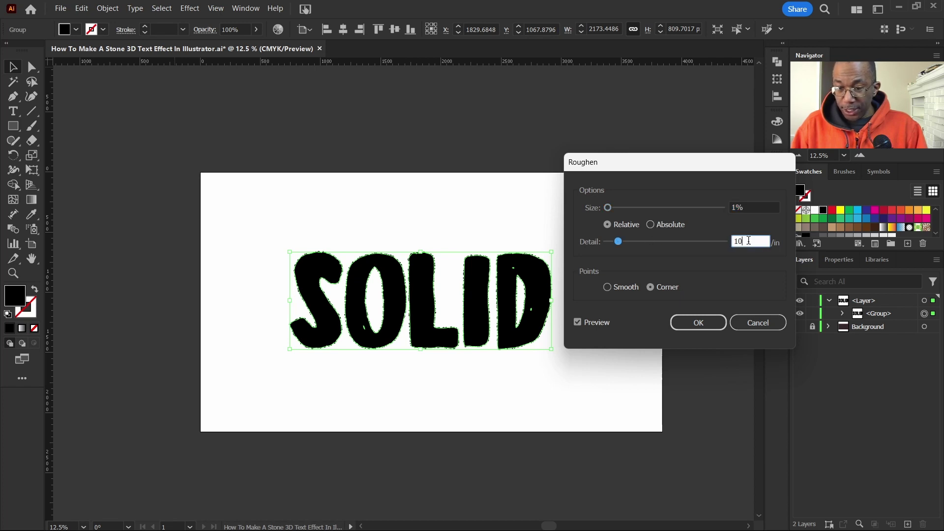
pyautogui.press('Down')
pyautogui.press('Down')
pyautogui.press('Down')
pyautogui.press('Down')
pyautogui.press('Down')
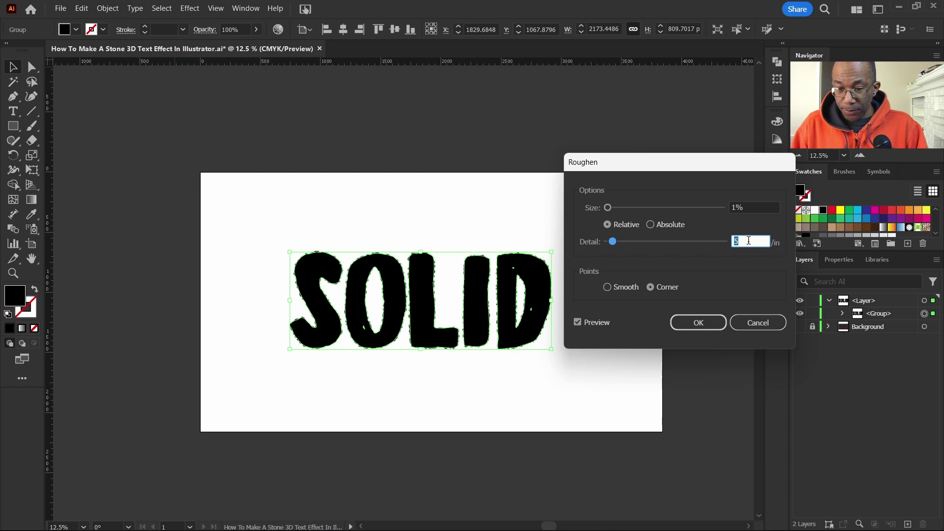
pyautogui.press('Down')
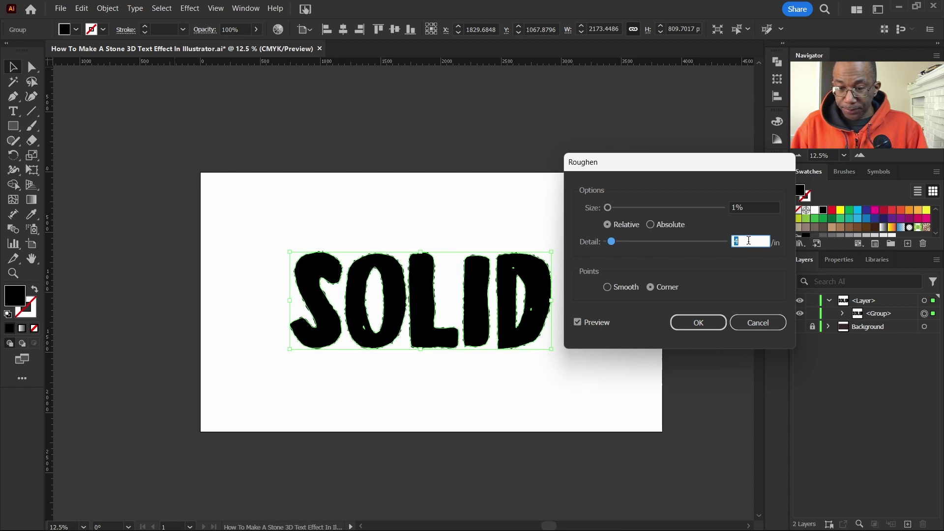
pyautogui.press('Down')
pyautogui.press('Down')
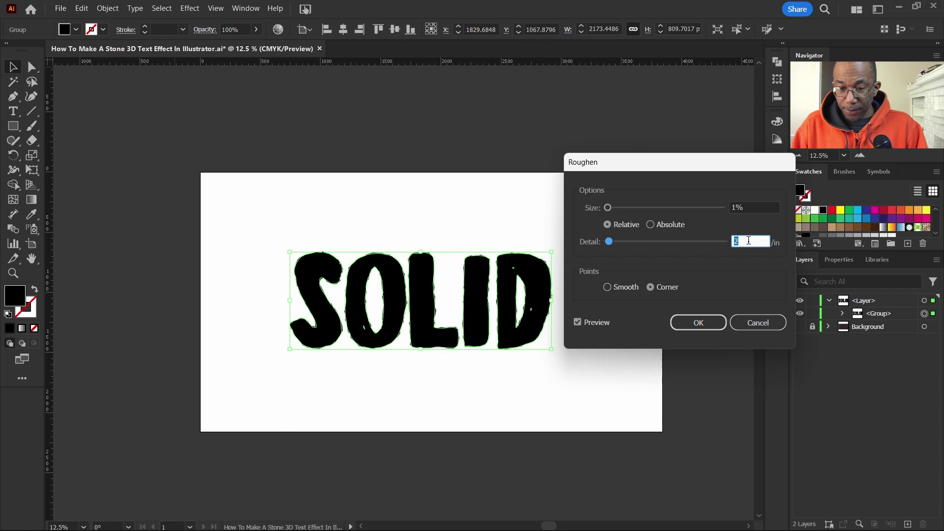
pyautogui.click(607, 288)
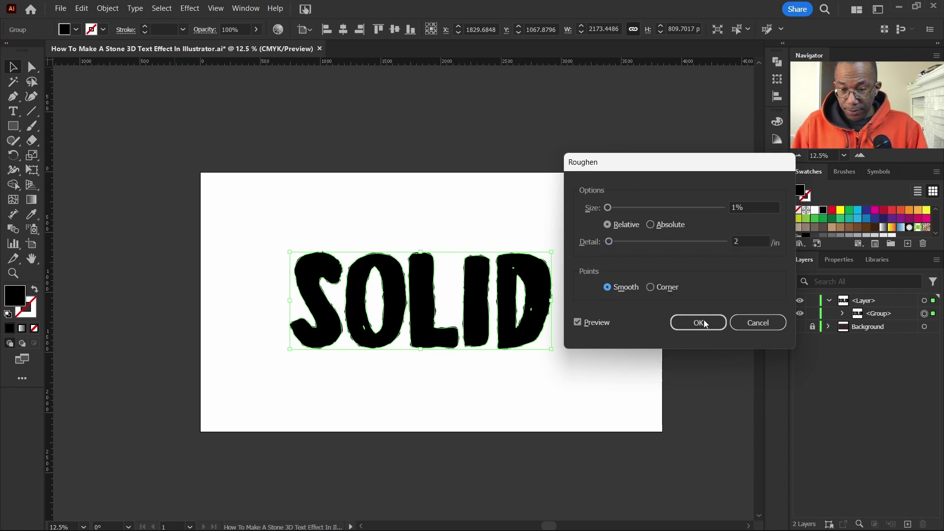
pyautogui.click(747, 242)
pyautogui.press('Down')
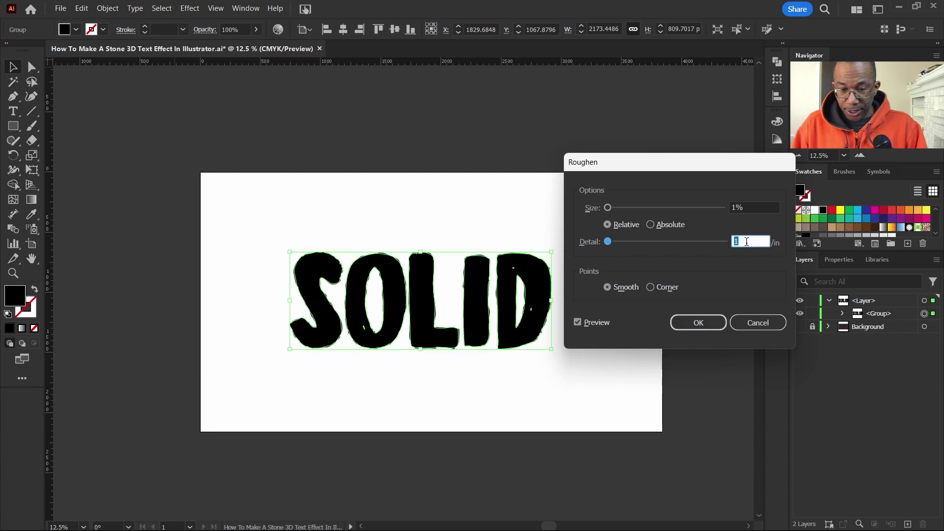
pyautogui.click(699, 323)
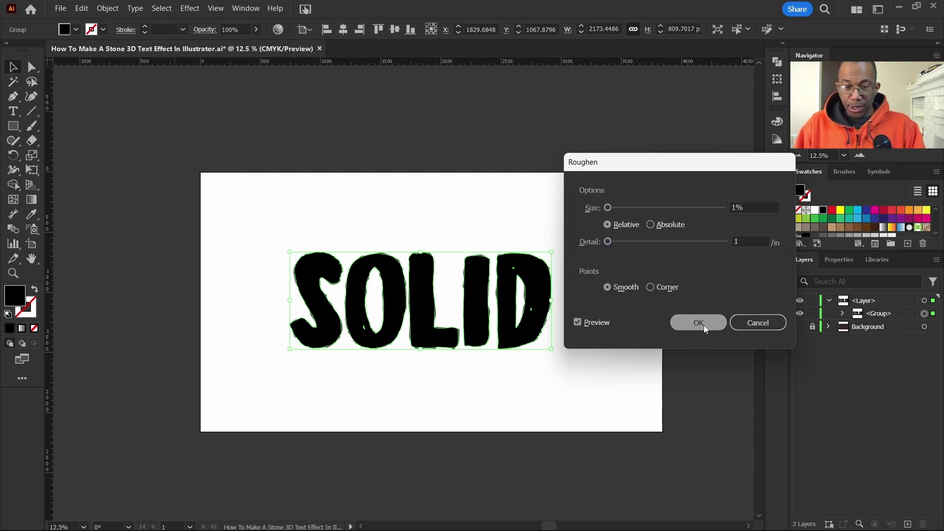
pyautogui.scroll(5, 463, 306)
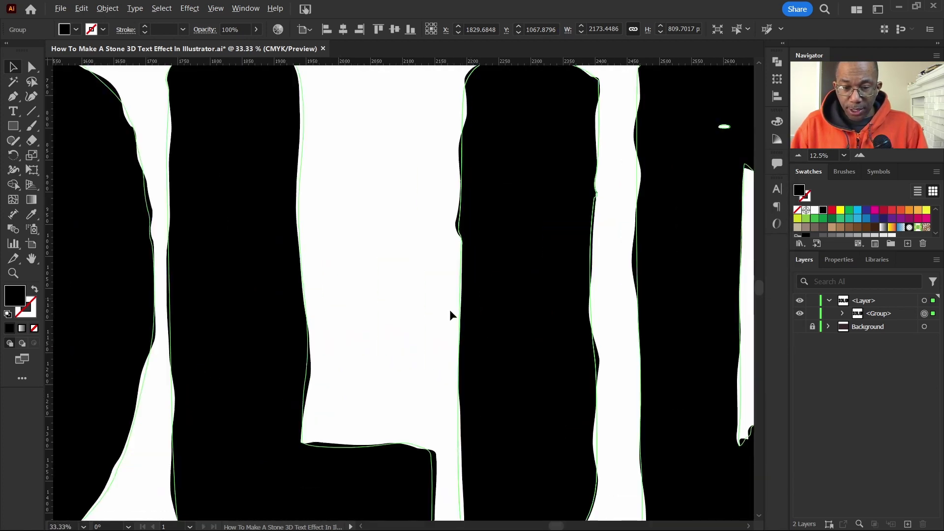
pyautogui.scroll(-3, 449, 309)
pyautogui.scroll(-2, 452, 313)
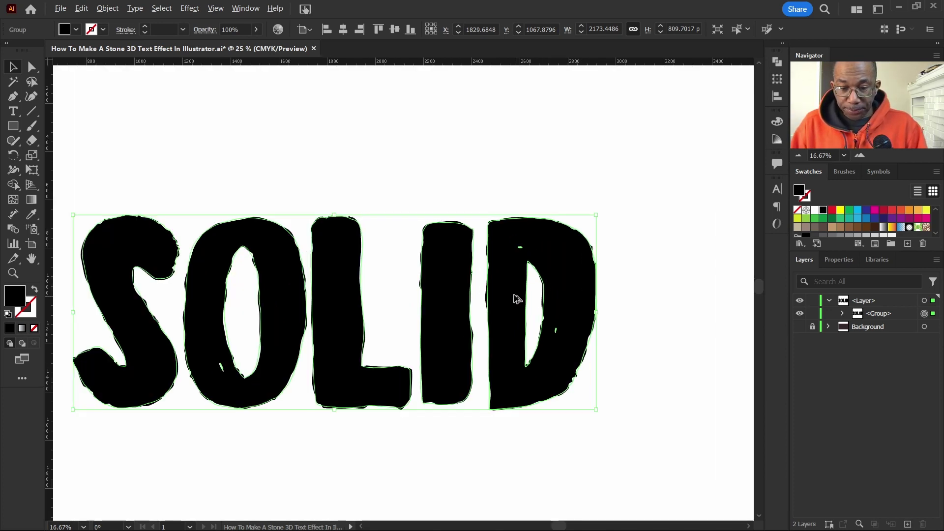
pyautogui.scroll(3, 516, 302)
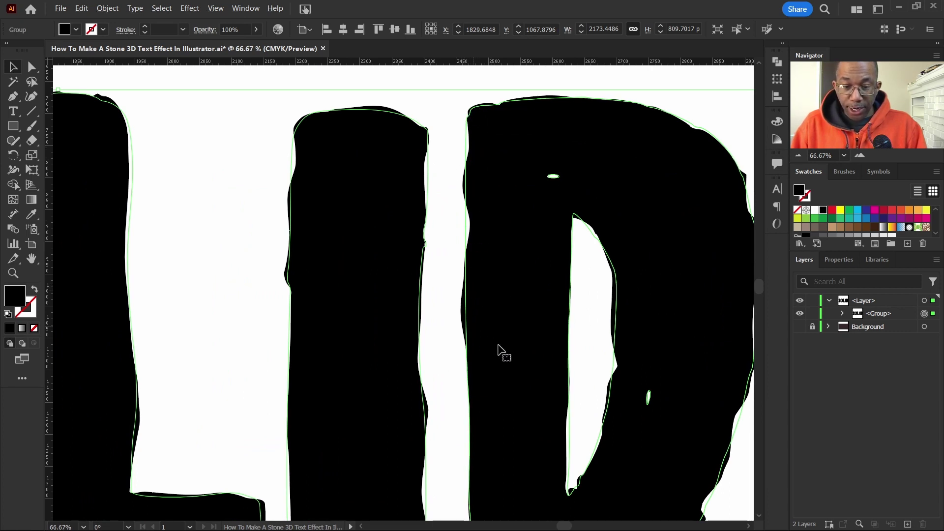
pyautogui.scroll(-2, 447, 334)
pyautogui.scroll(-2, 566, 352)
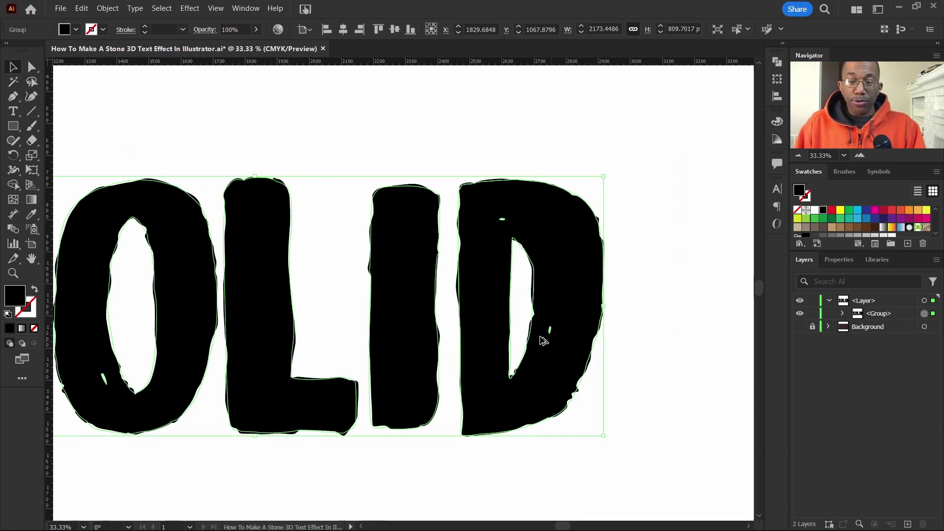
pyautogui.hscroll(-3, 484, 322)
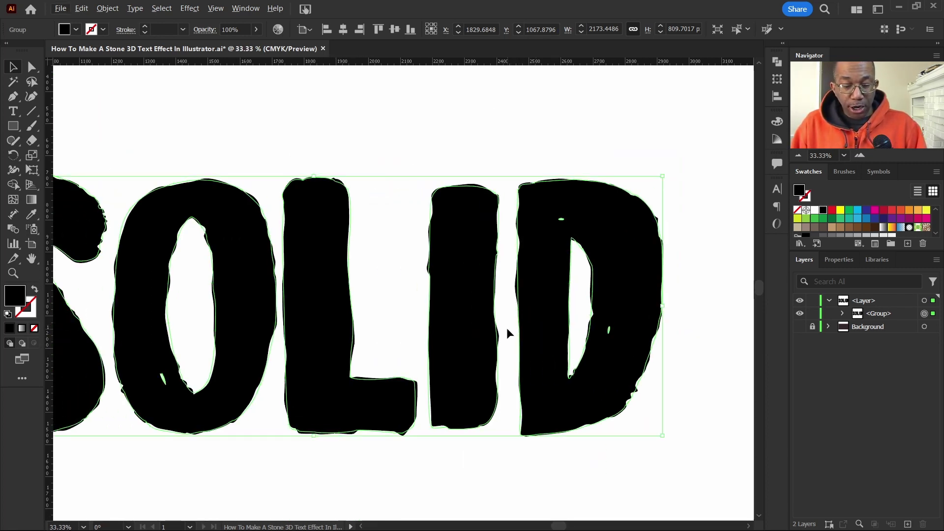
pyautogui.hotkey('ctrl', 'y')
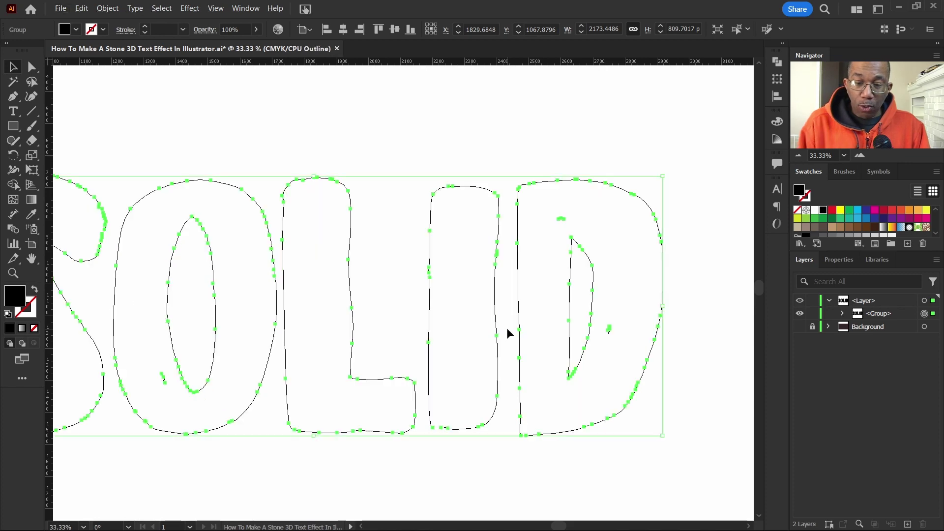
pyautogui.scroll(2, 539, 267)
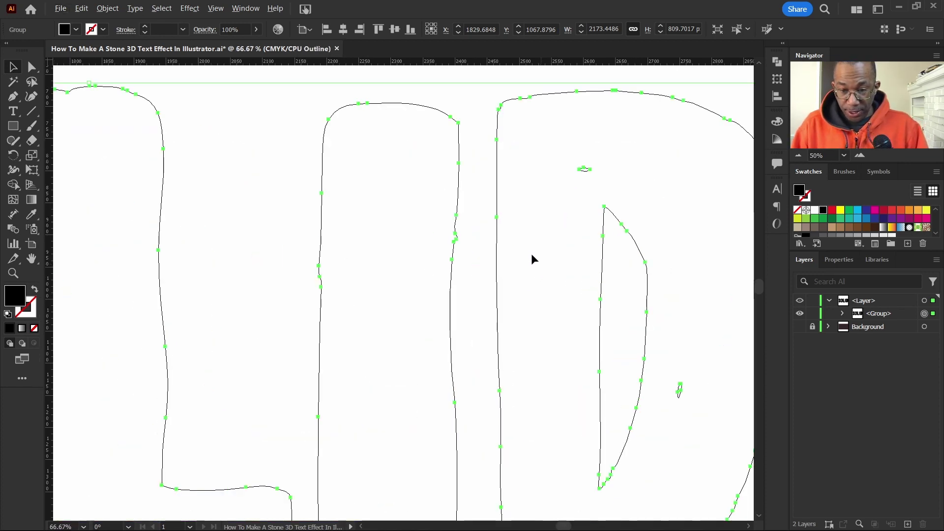
pyautogui.scroll(-7, 546, 233)
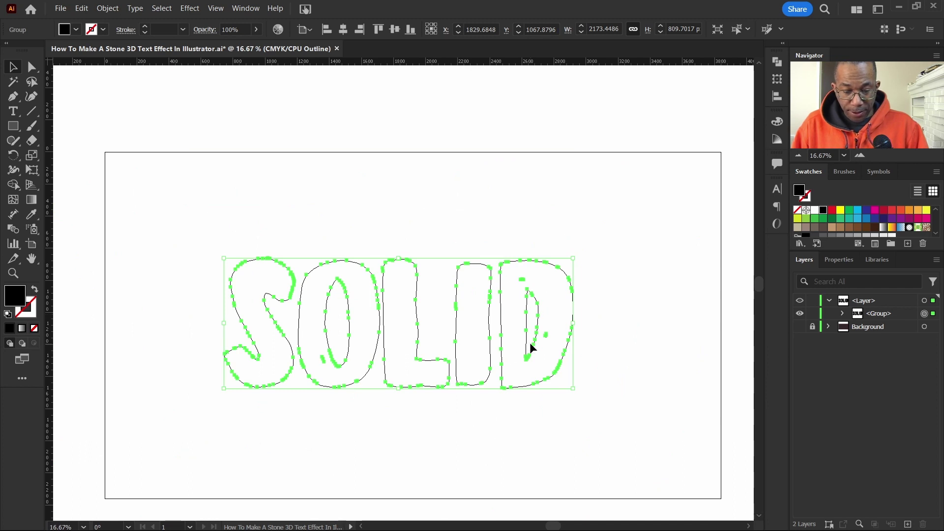
pyautogui.hotkey('ctrl', 'shift', 'b')
pyautogui.hotkey('ctrl', 'y')
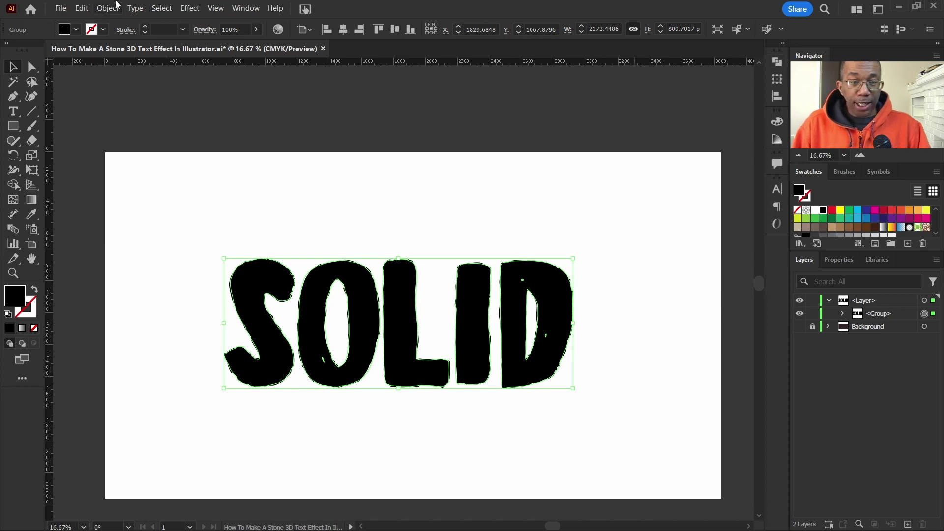
# Make the SOLID letter group a compound path and fill it black
pyautogui.click(104, 9)
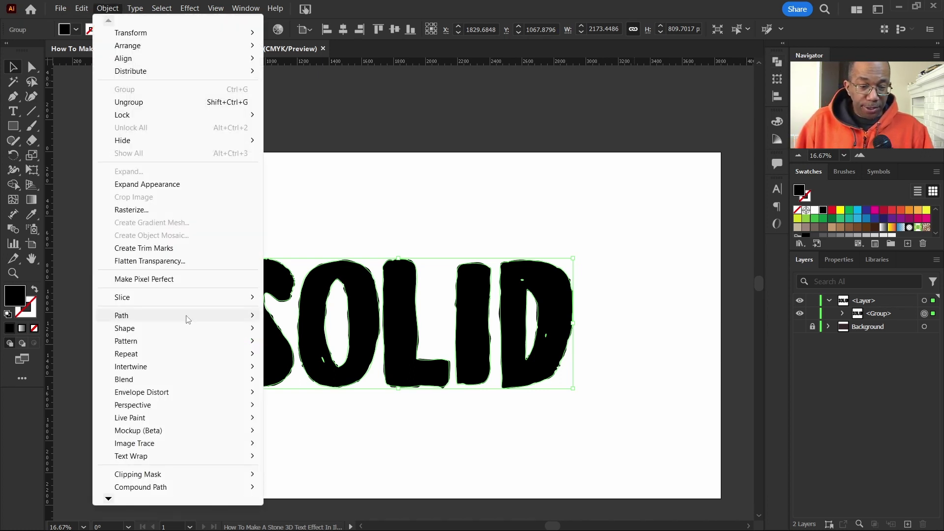
pyautogui.moveTo(180, 489)
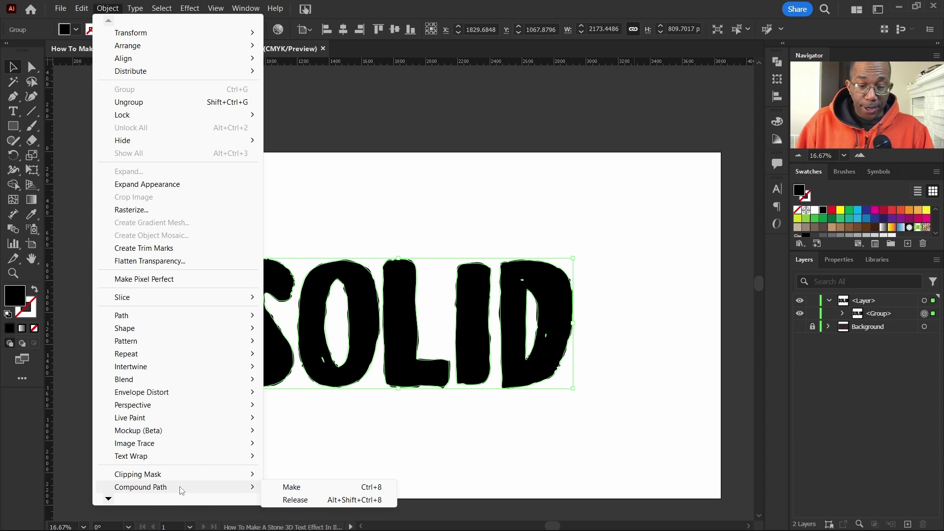
pyautogui.click(295, 487)
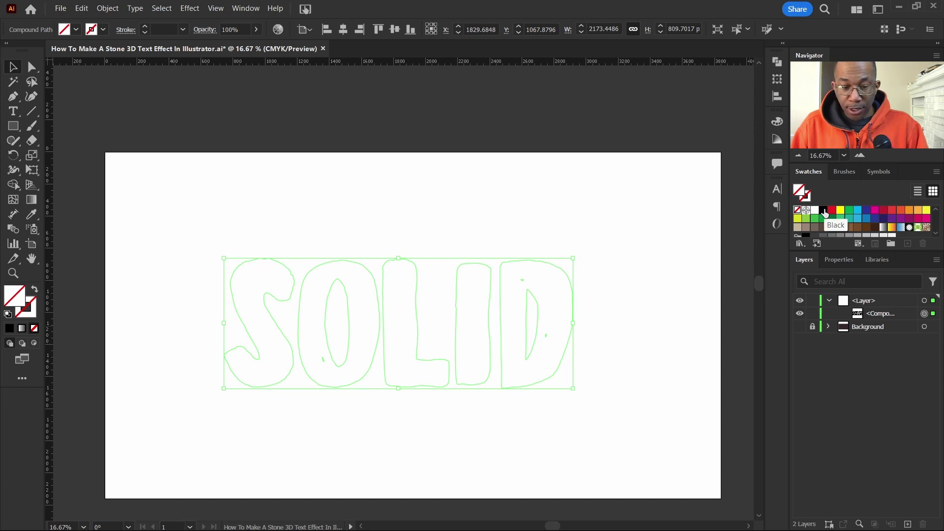
pyautogui.click(824, 211)
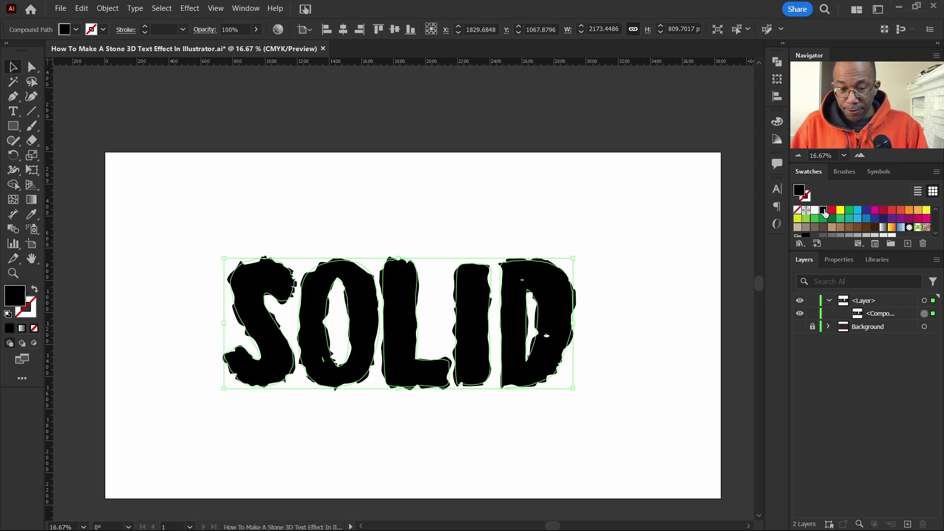
# Merge the letters with Pathfinder Unite and expand the appearance into final paths
pyautogui.click(778, 63)
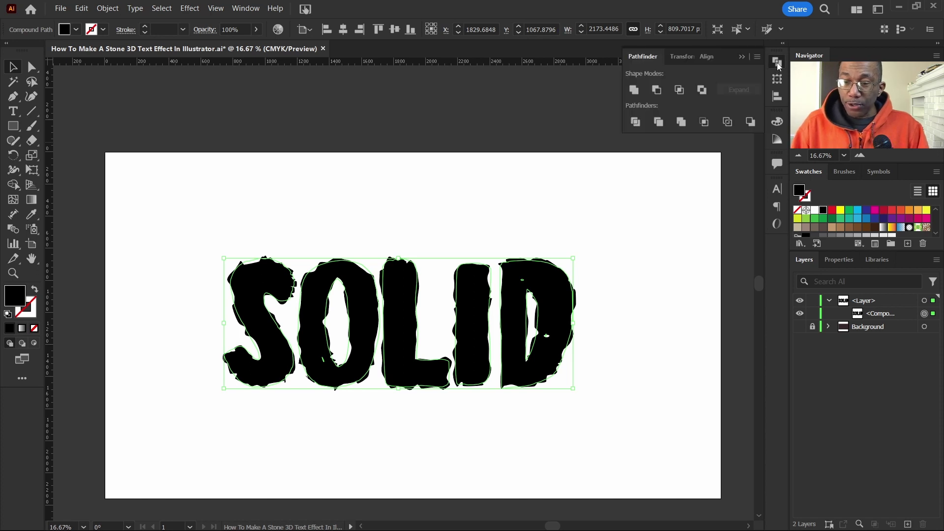
pyautogui.click(635, 90)
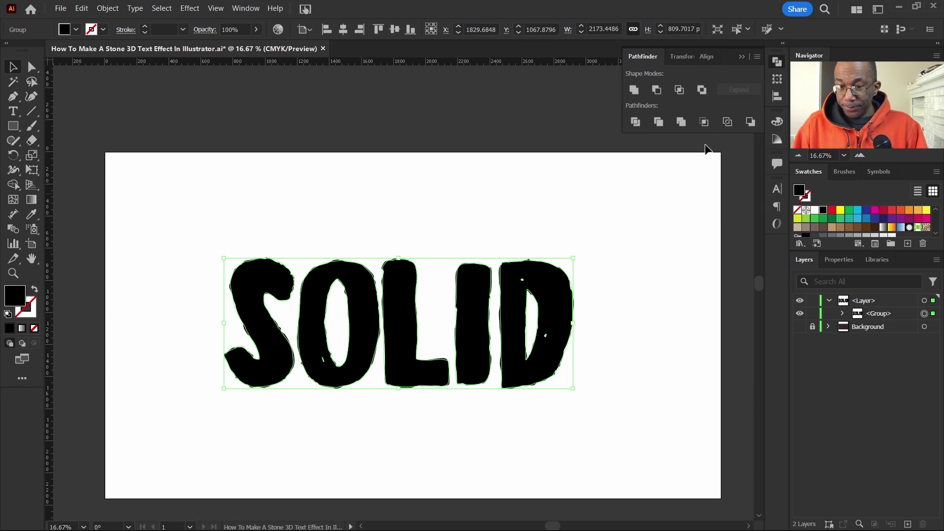
pyautogui.click(108, 8)
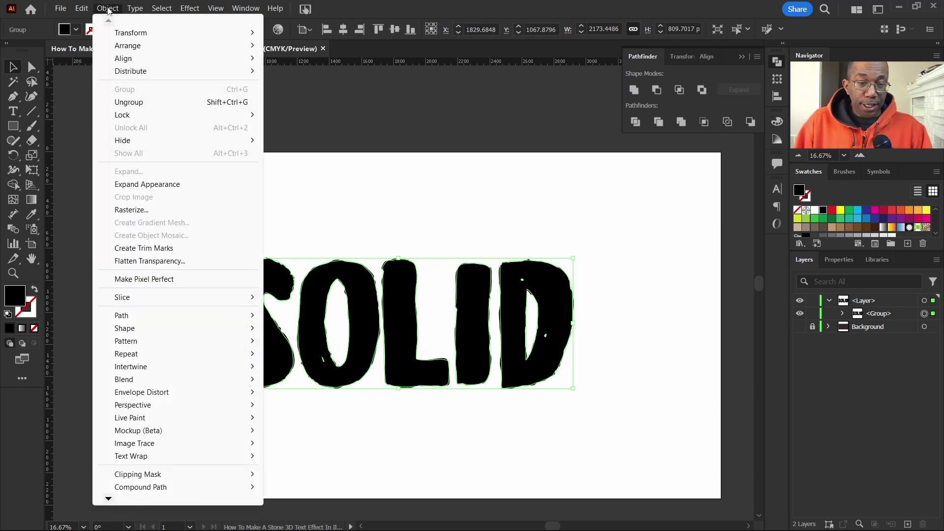
pyautogui.click(183, 184)
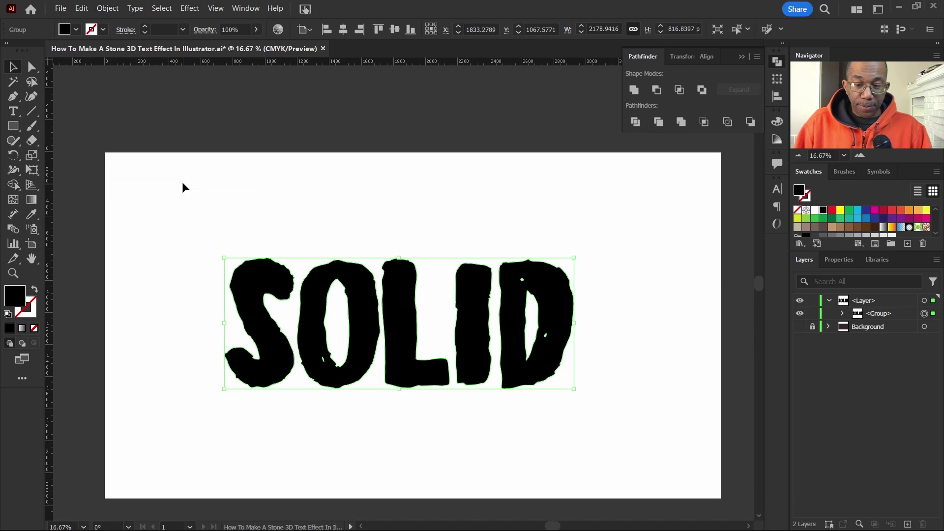
pyautogui.click(608, 269)
# Inspect the SOLID paths in Outline view, then return to Preview
pyautogui.scroll(3, 526, 317)
pyautogui.scroll(-2, 514, 305)
pyautogui.scroll(2, 479, 212)
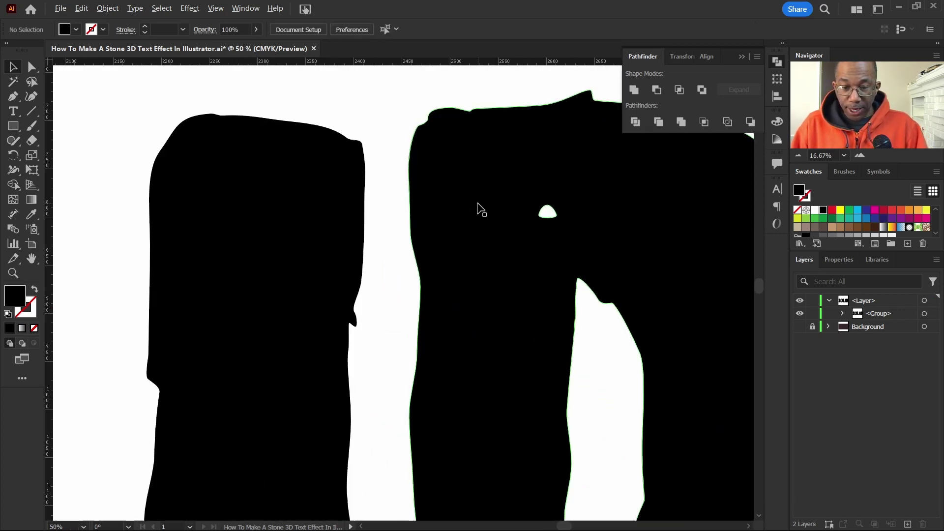
pyautogui.scroll(-3, 480, 224)
pyautogui.hscroll(-3, 590, 311)
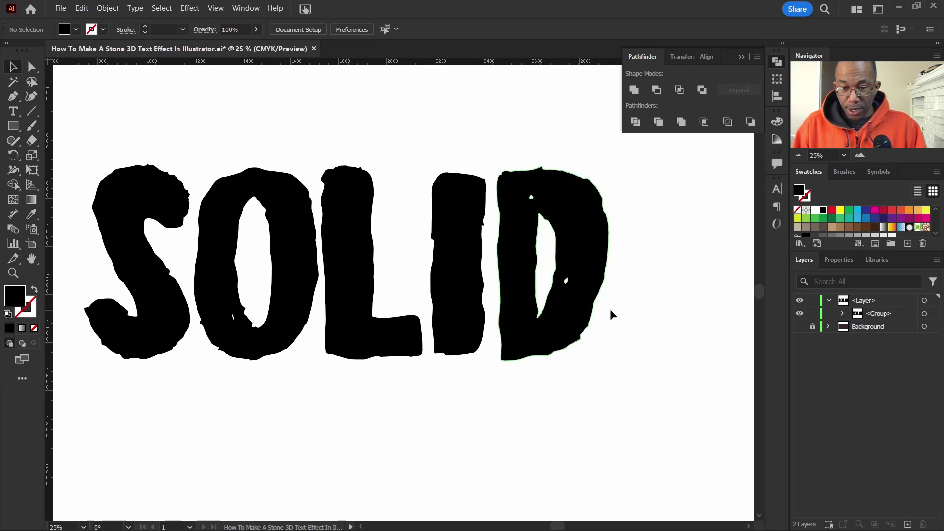
pyautogui.scroll(2, 629, 323)
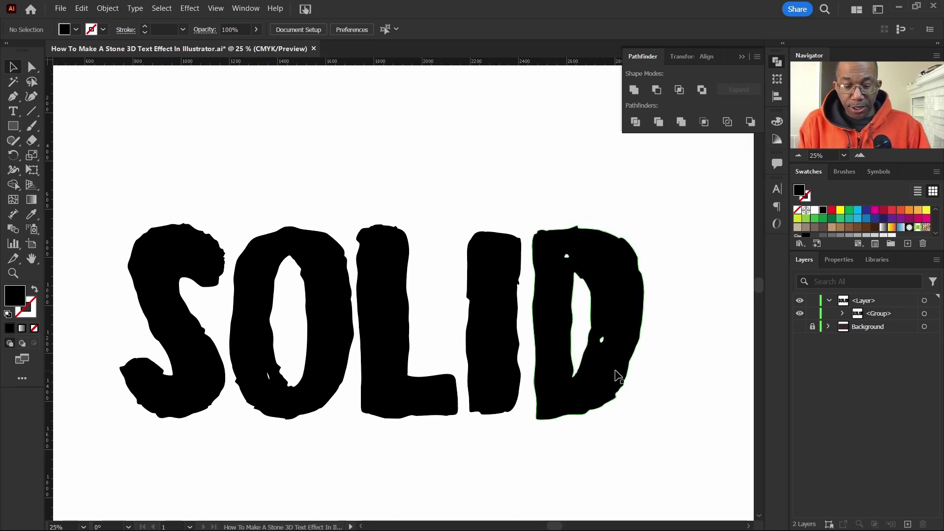
pyautogui.hotkey('ctrl', 'y')
pyautogui.scroll(3, 558, 267)
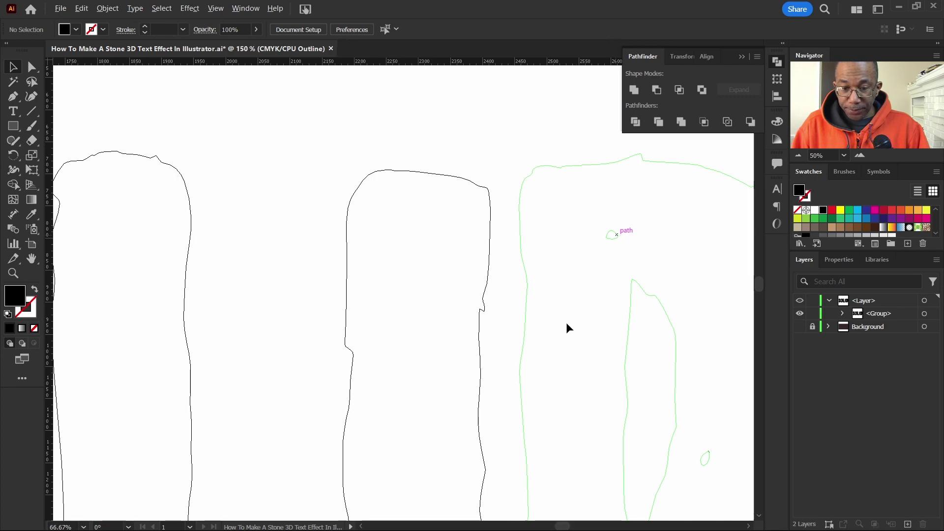
pyautogui.scroll(-4, 565, 322)
pyautogui.scroll(2, 554, 334)
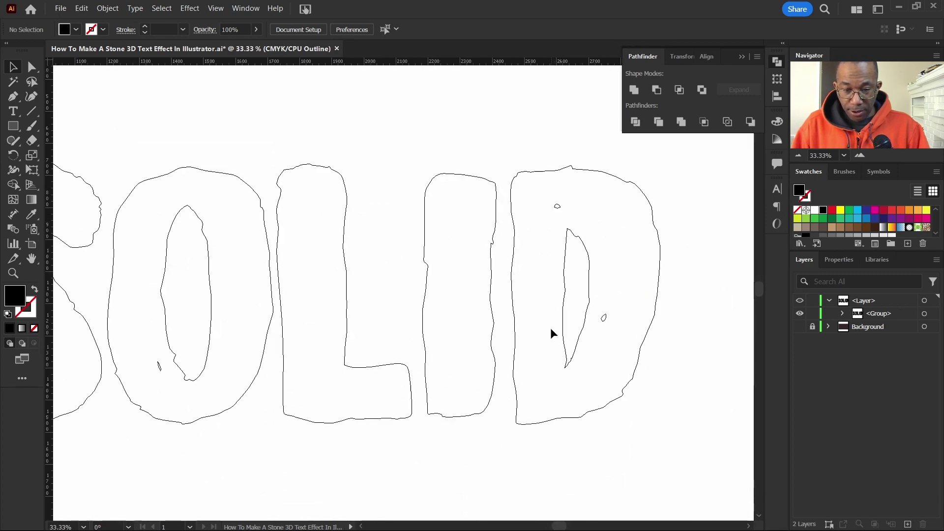
pyautogui.hotkey('ctrl', 'y')
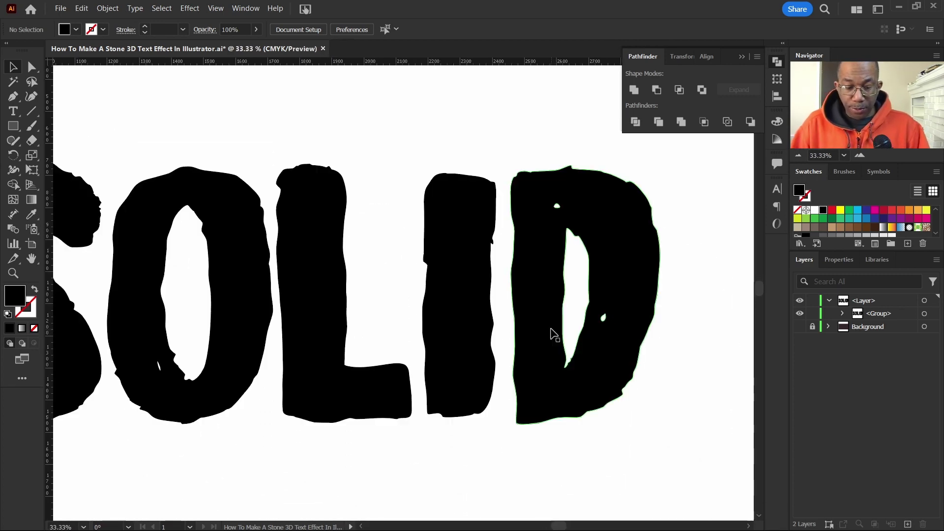
# Copy the SOLID group and paste two copies in front of the original
pyautogui.scroll(-3, 554, 335)
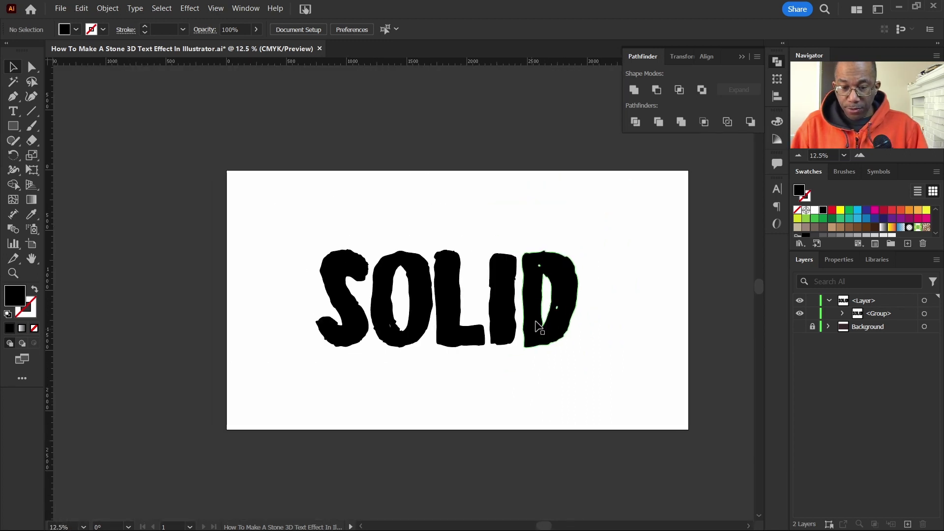
pyautogui.scroll(1, 539, 327)
pyautogui.scroll(2, 476, 329)
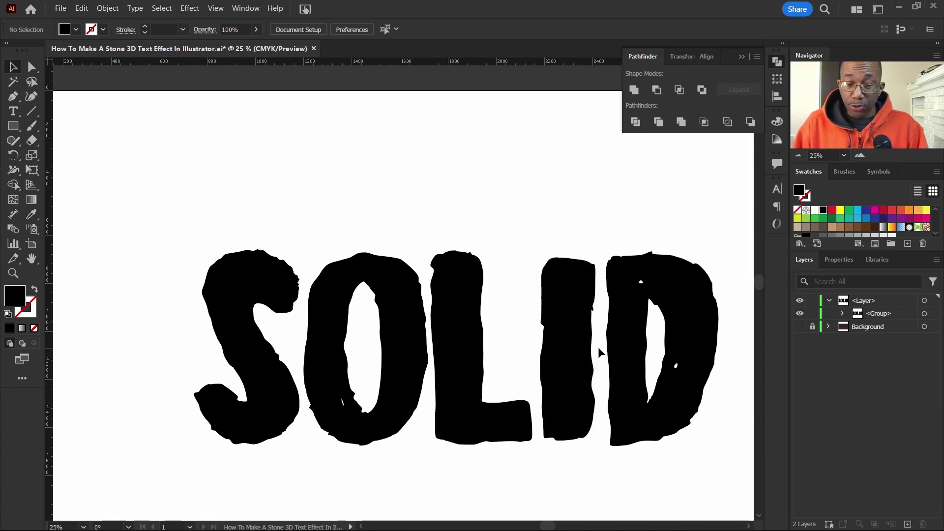
pyautogui.click(562, 339)
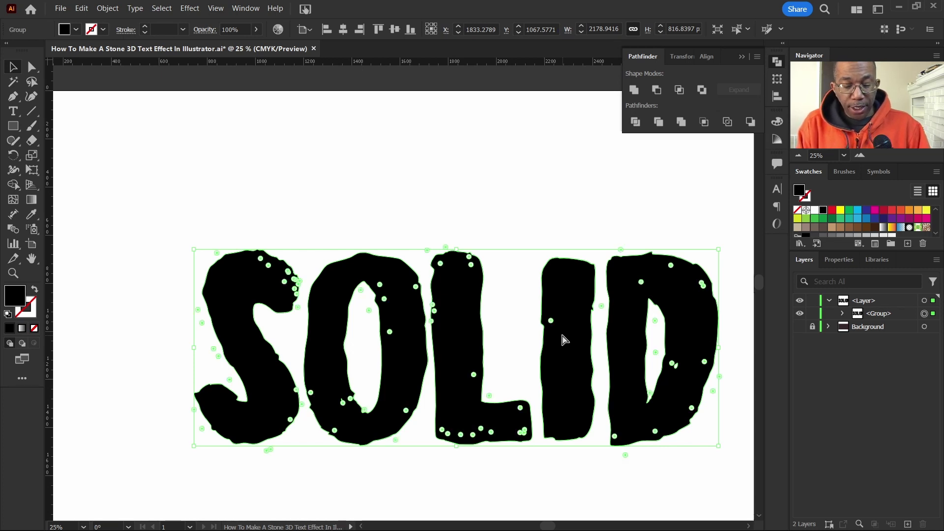
pyautogui.press('ctrl')
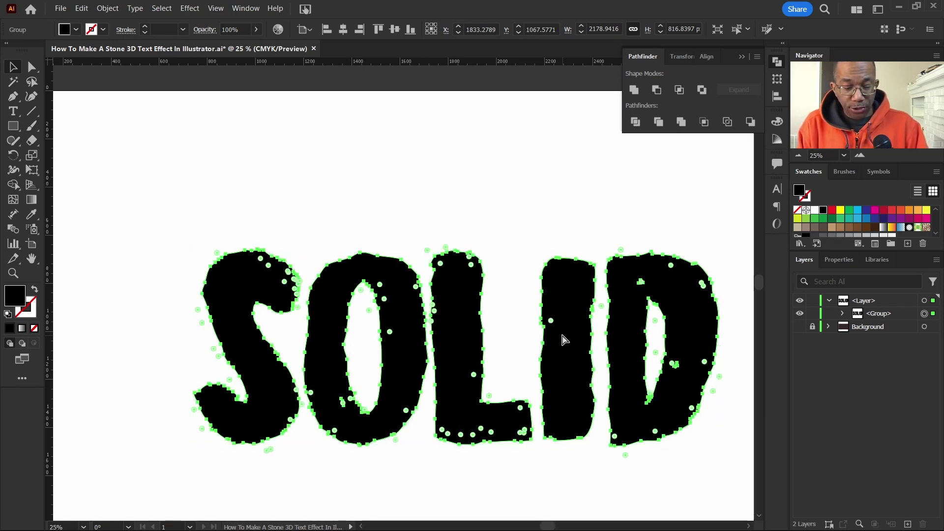
pyautogui.hotkey('ctrl', 'c')
pyautogui.hotkey('ctrl', 'f')
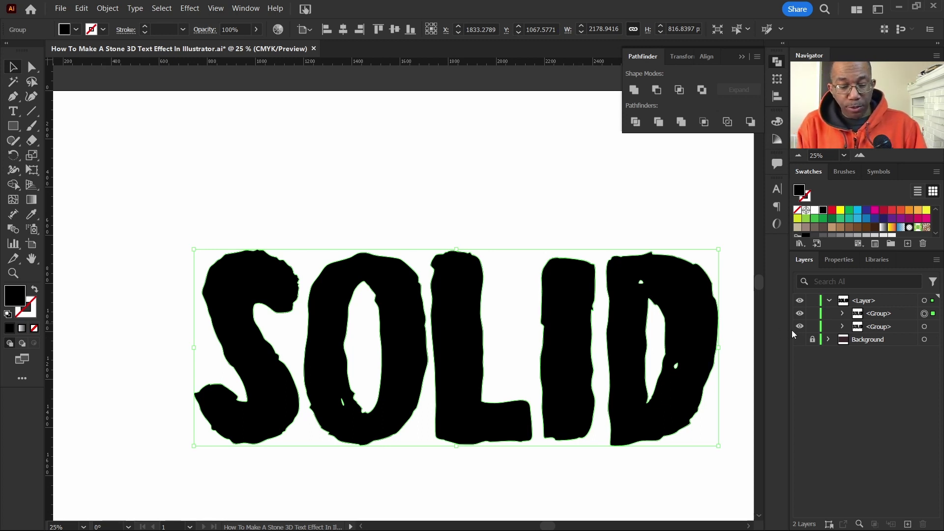
pyautogui.hotkey('ctrl', 'f')
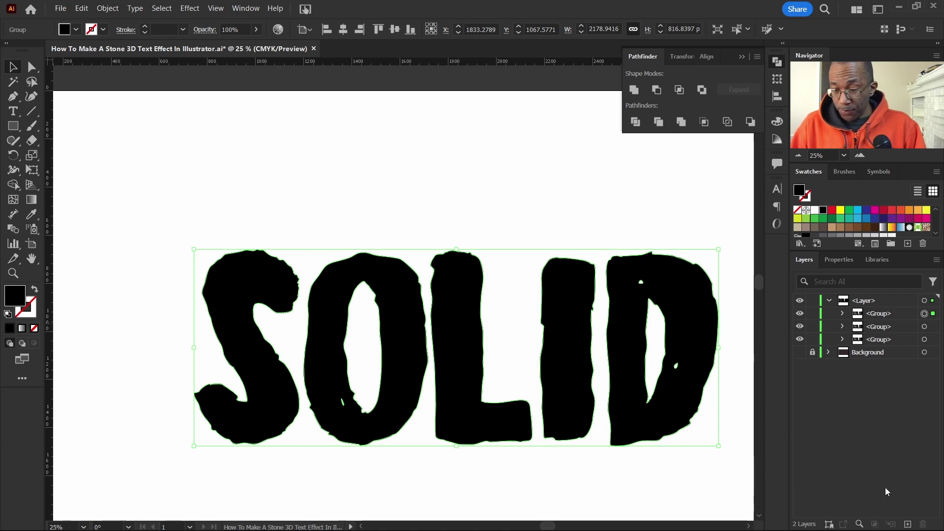
# Move one SOLID copy onto a new Layer 3, then lock and hide that layer
pyautogui.click(907, 525)
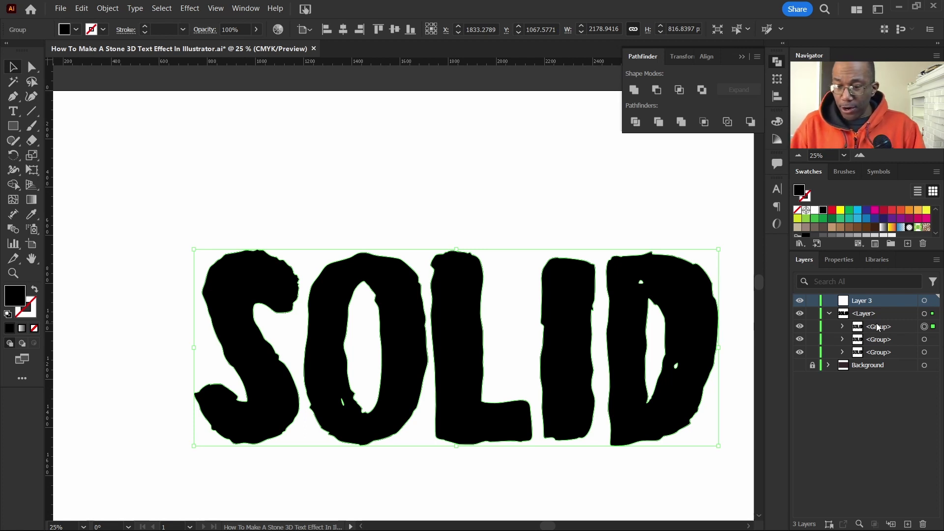
pyautogui.moveTo(878, 327); pyautogui.dragTo(878, 301)
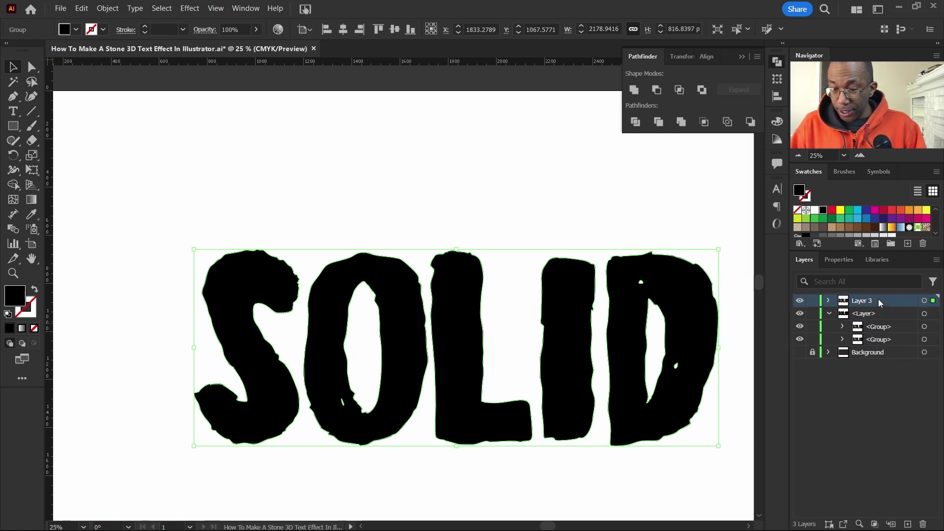
pyautogui.click(812, 300)
pyautogui.click(799, 301)
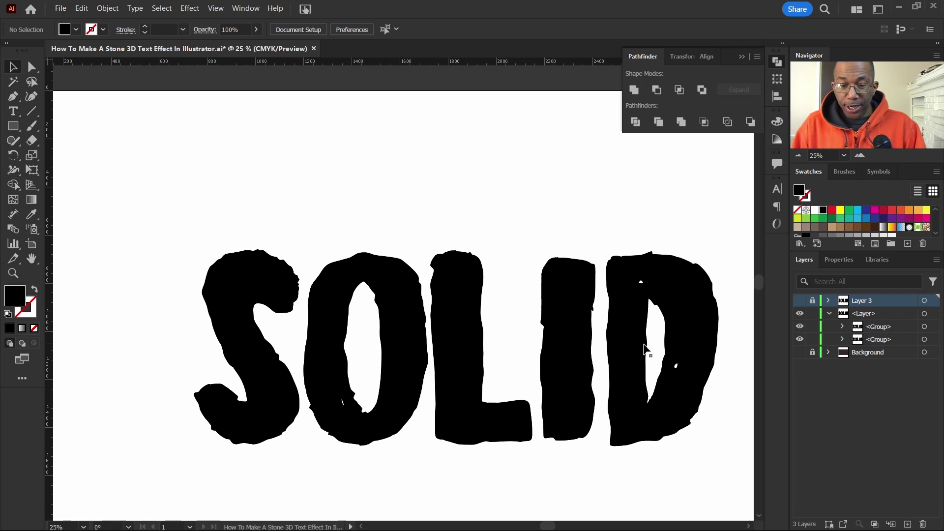
pyautogui.hscroll(2, 476, 341)
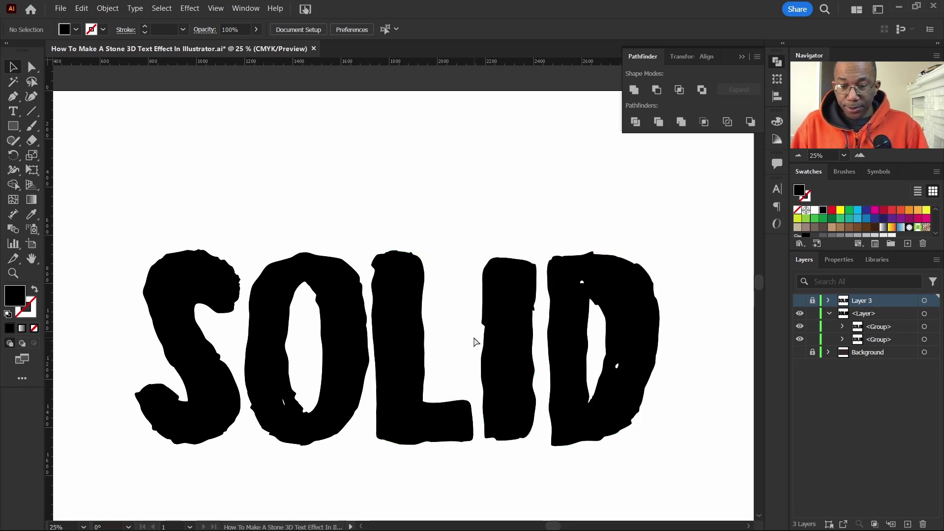
pyautogui.click(741, 56)
pyautogui.scroll(-1, 681, 208)
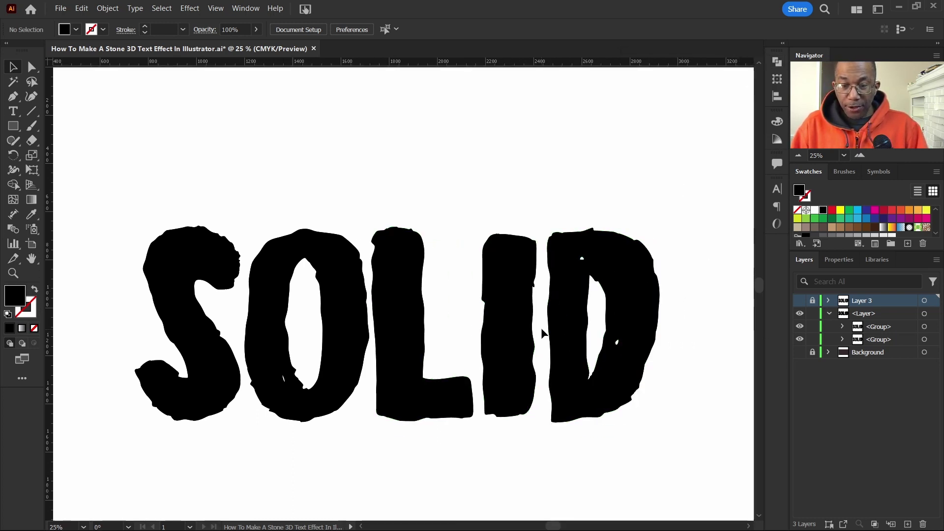
# Scale the front SOLID copy down to sit centred within the original, keeping it black
pyautogui.scroll(-2, 546, 329)
pyautogui.hscroll(-1, 570, 332)
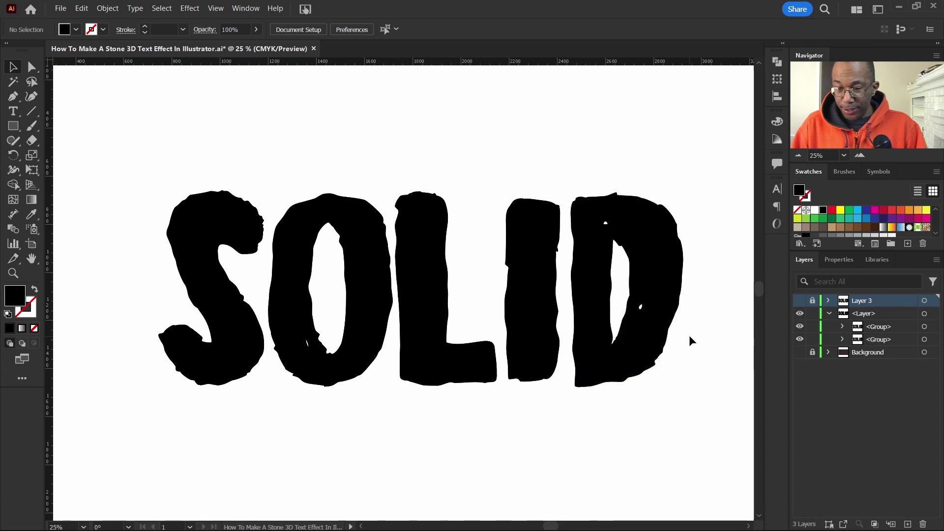
pyautogui.click(932, 340)
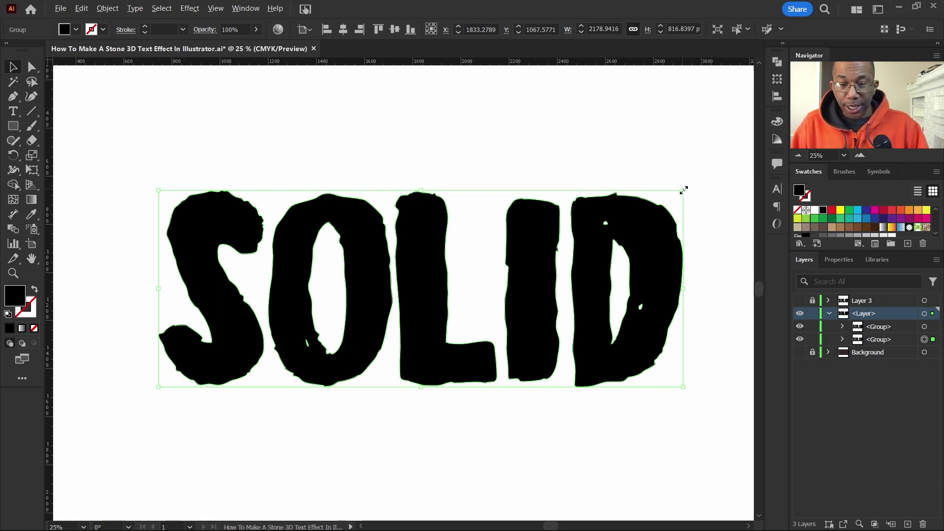
pyautogui.moveTo(683, 189); pyautogui.dragTo(619, 232)
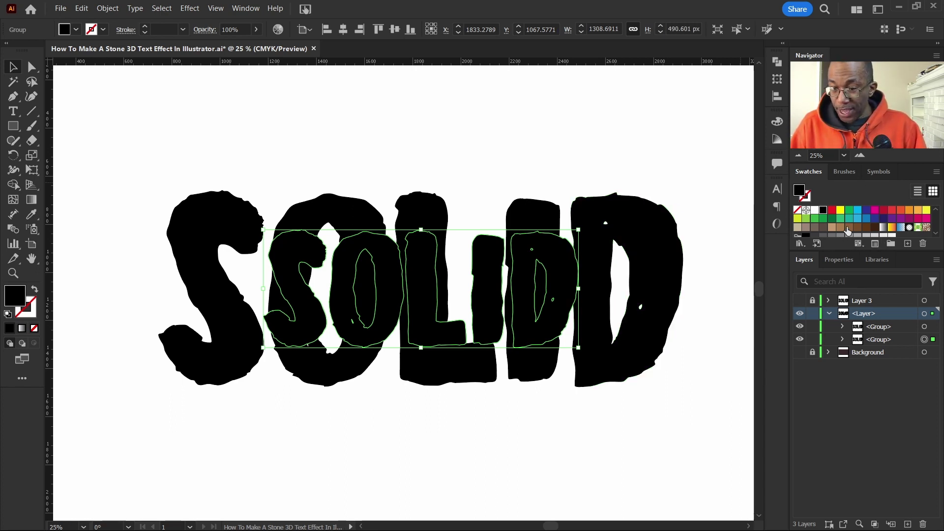
pyautogui.scroll(-1, 848, 231)
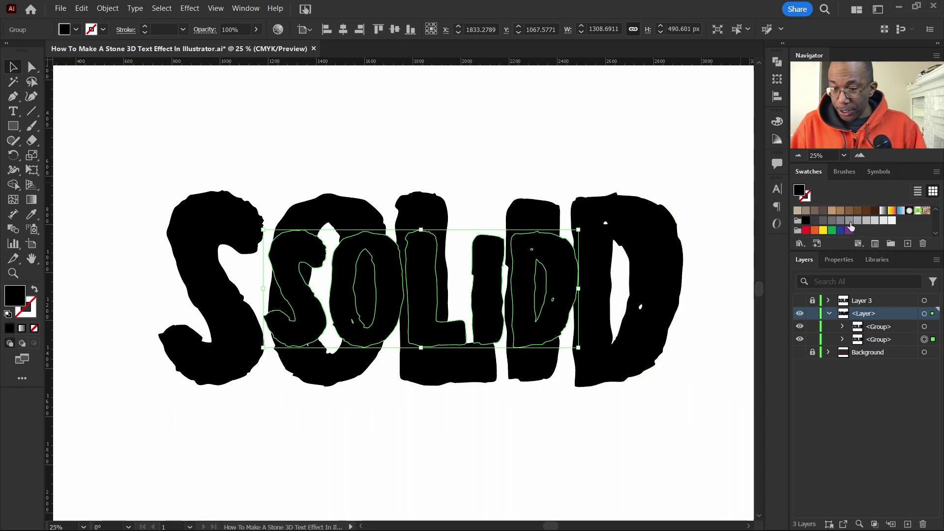
pyautogui.click(806, 224)
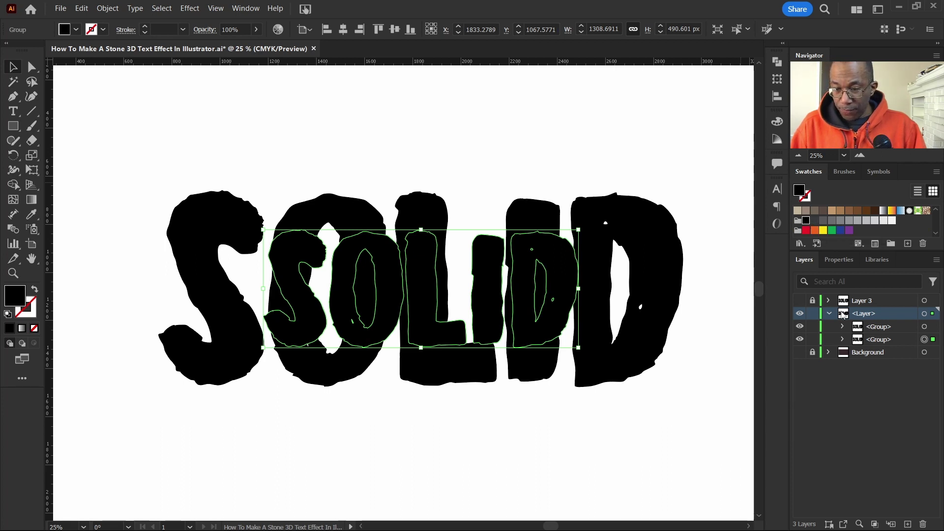
# Fill the large SOLID with 70% grey (K=70)
pyautogui.click(931, 329)
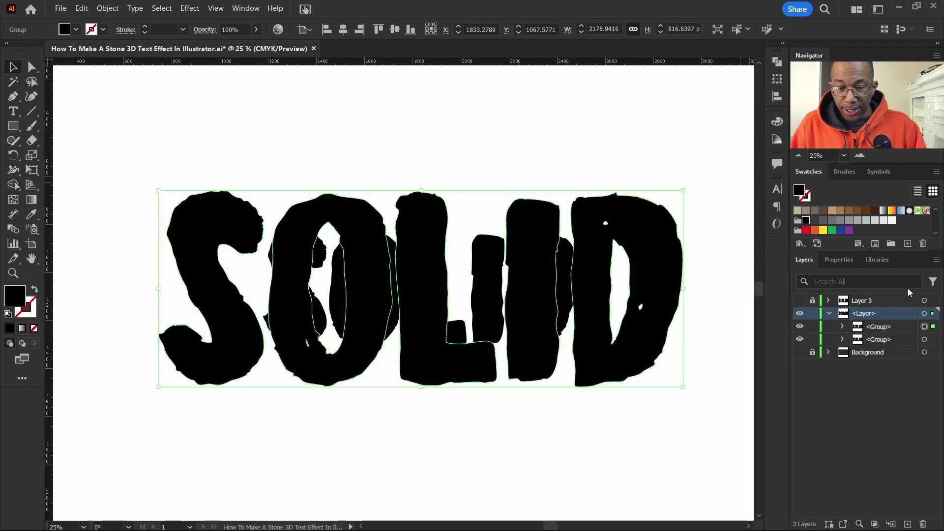
pyautogui.click(832, 221)
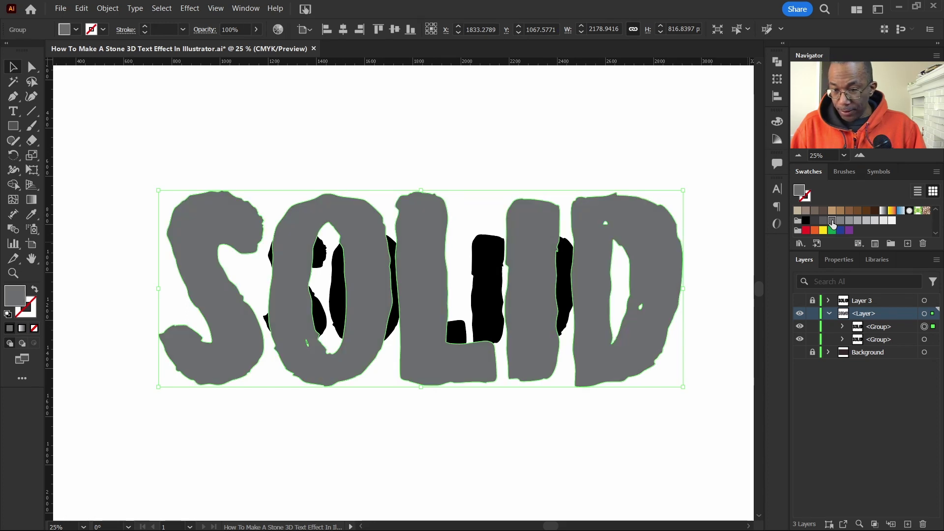
pyautogui.click(603, 427)
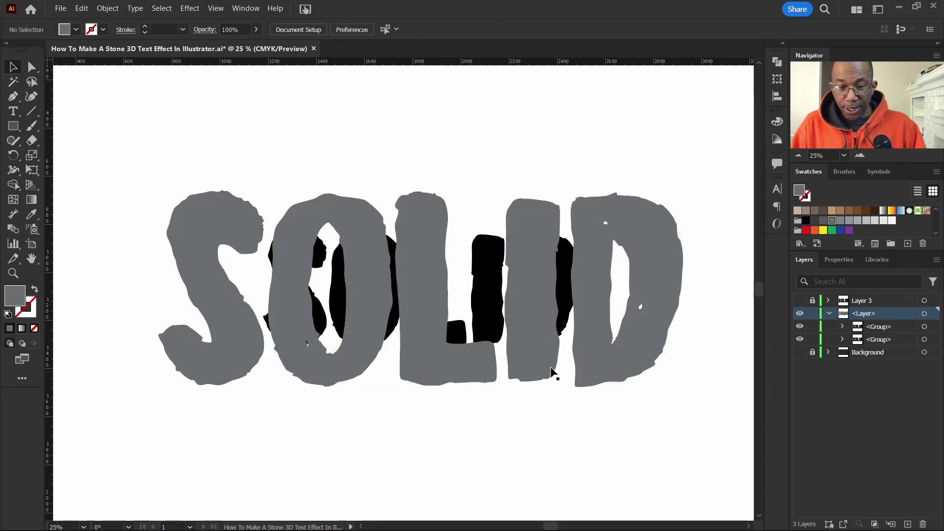
pyautogui.scroll(-1, 426, 262)
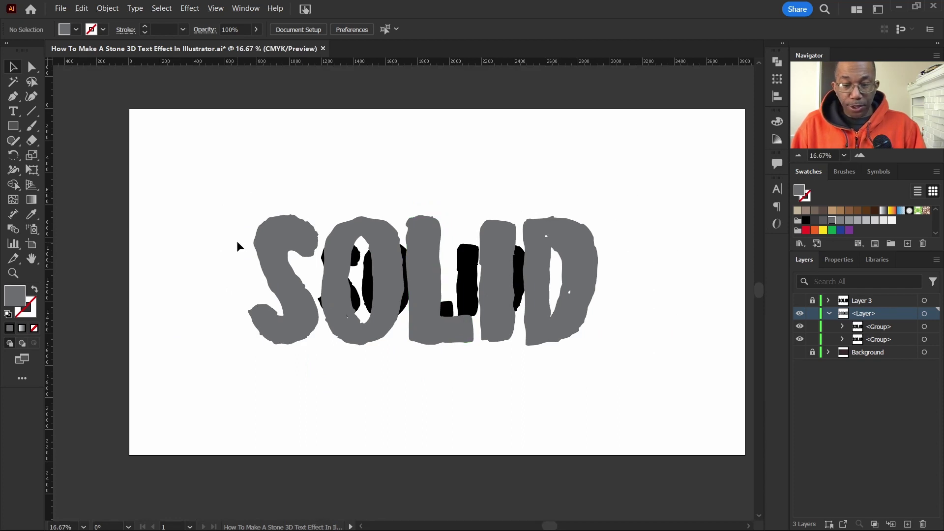
# Make the grey SOLID group a compound path
pyautogui.click(842, 338)
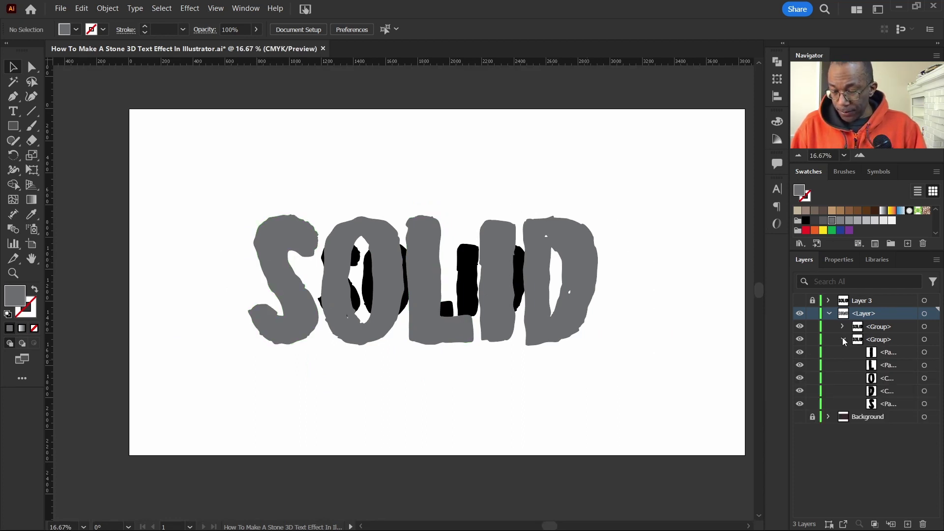
pyautogui.click(843, 339)
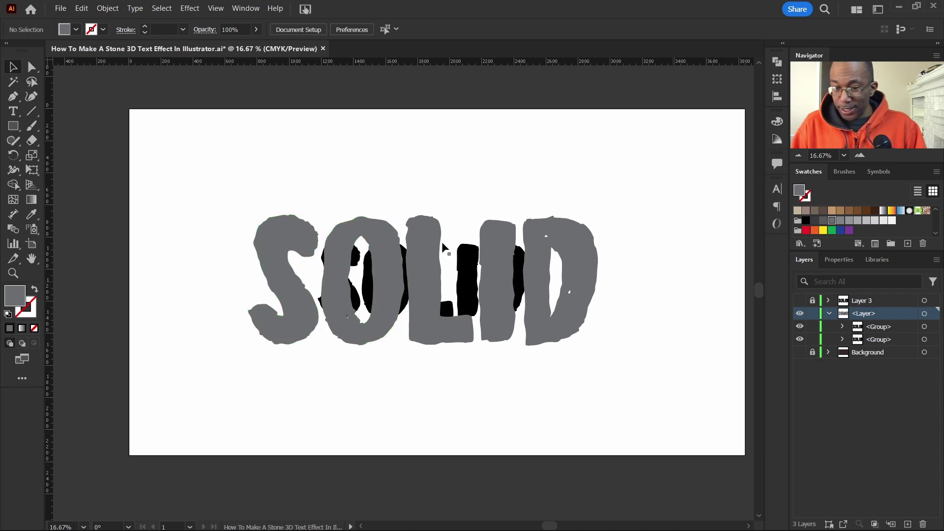
pyautogui.click(282, 279)
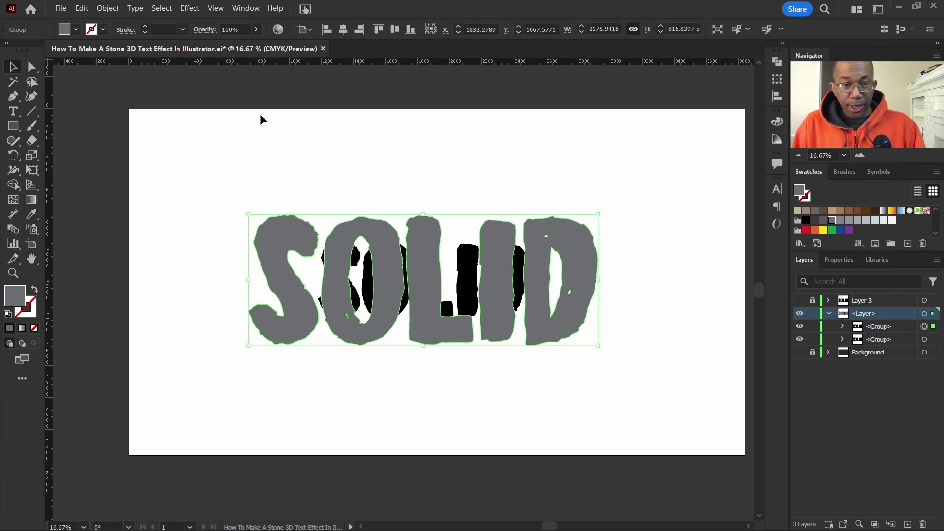
pyautogui.click(108, 9)
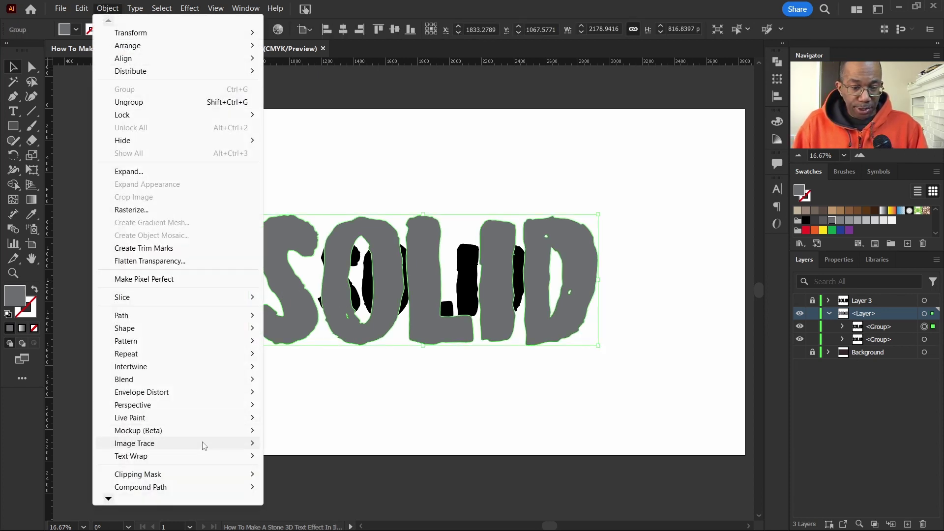
pyautogui.moveTo(194, 489)
pyautogui.click(292, 488)
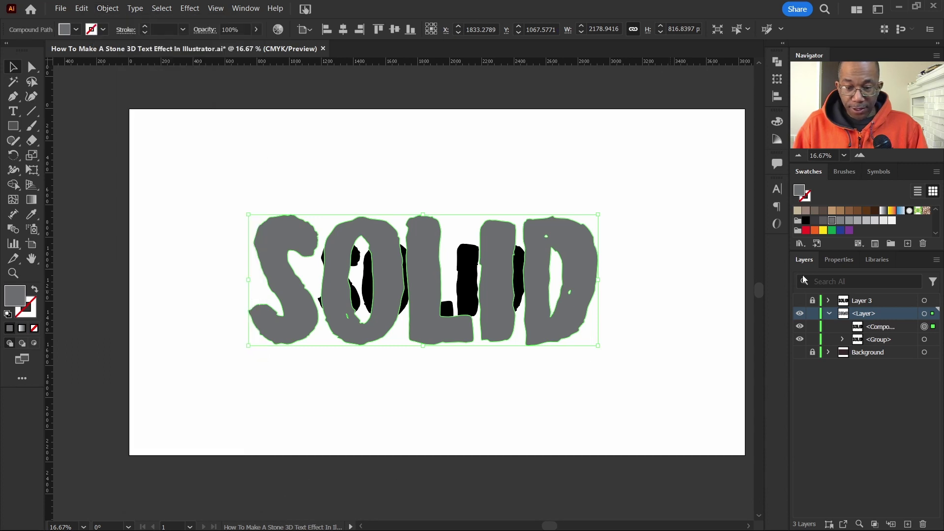
# Make the small black SOLID a compound path, then marquee-select both shapes
pyautogui.click(934, 339)
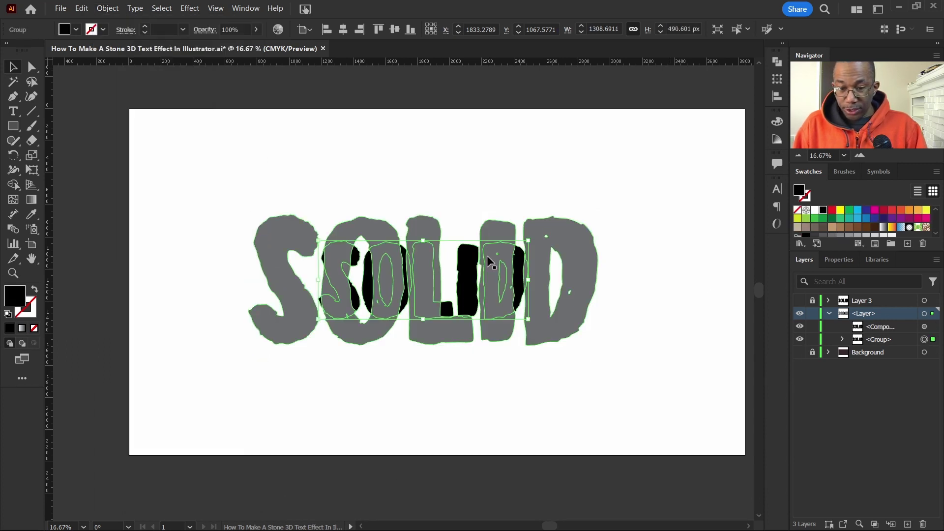
pyautogui.click(108, 9)
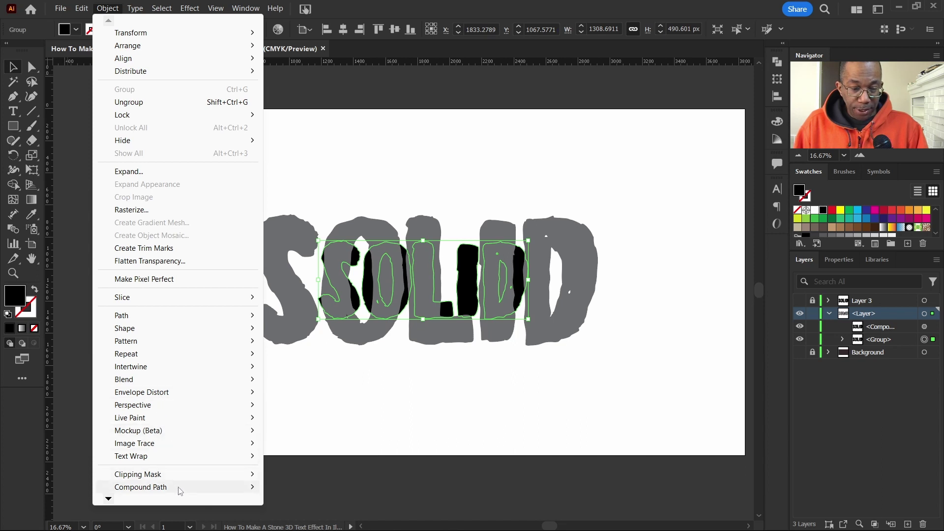
pyautogui.click(288, 487)
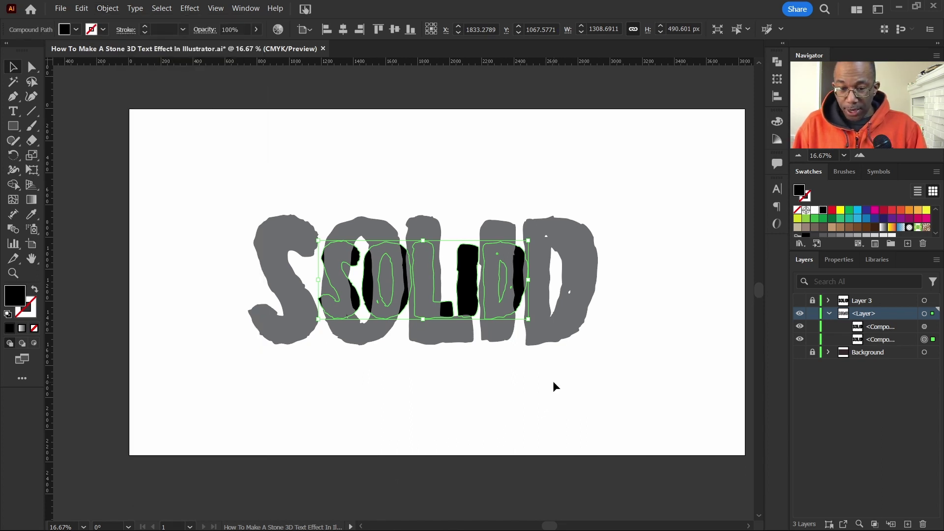
pyautogui.click(509, 398)
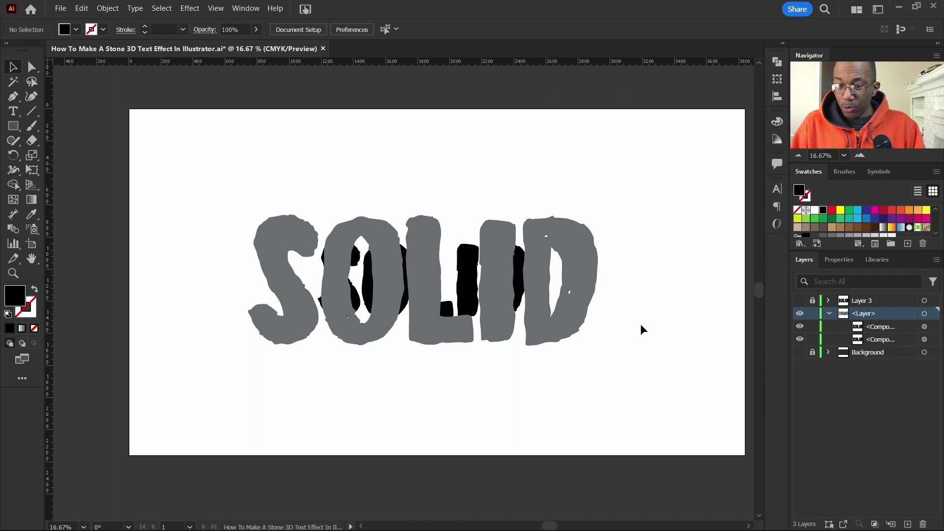
pyautogui.moveTo(199, 175); pyautogui.dragTo(679, 392)
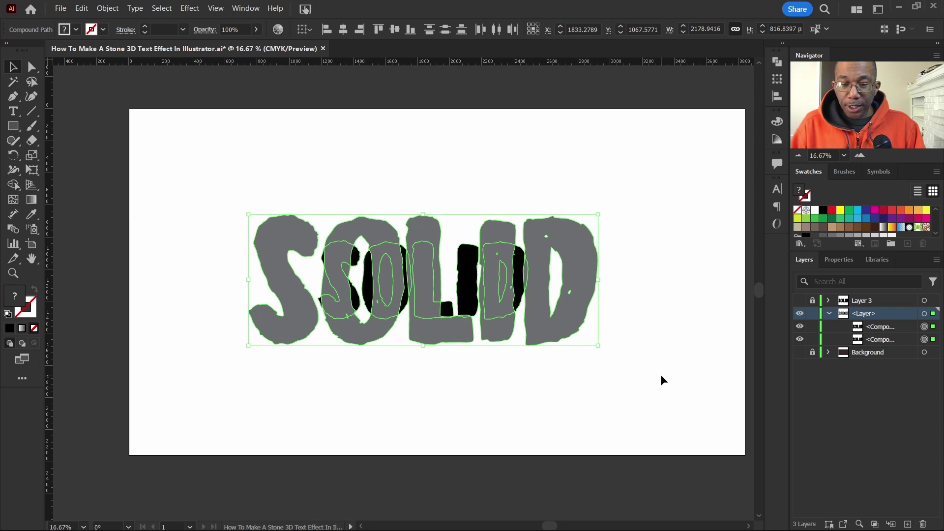
# Set Object > Blend > Blend Options to 1000 specified steps
pyautogui.click(106, 8)
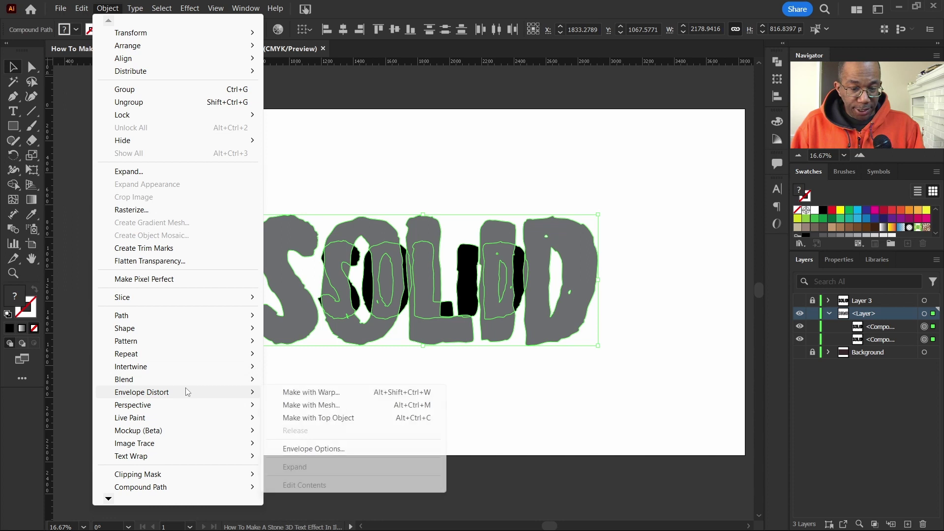
pyautogui.moveTo(187, 378)
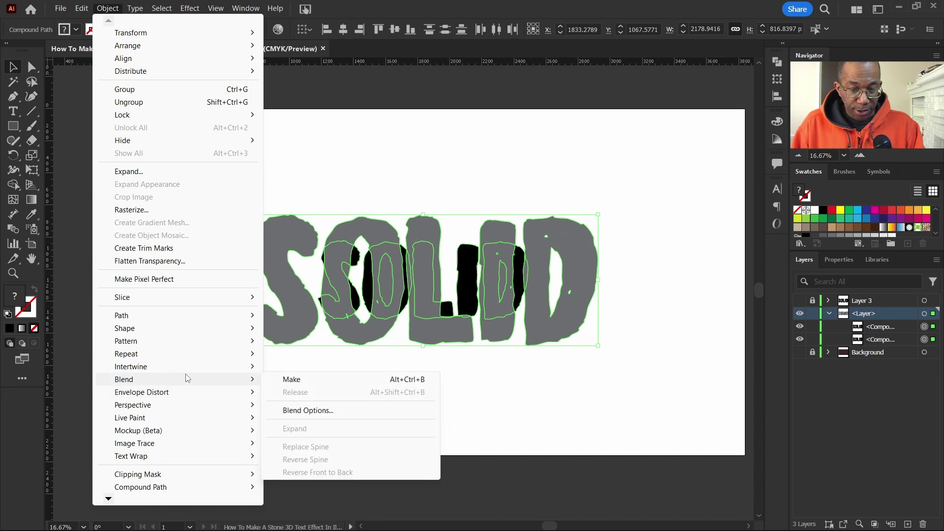
pyautogui.click(338, 413)
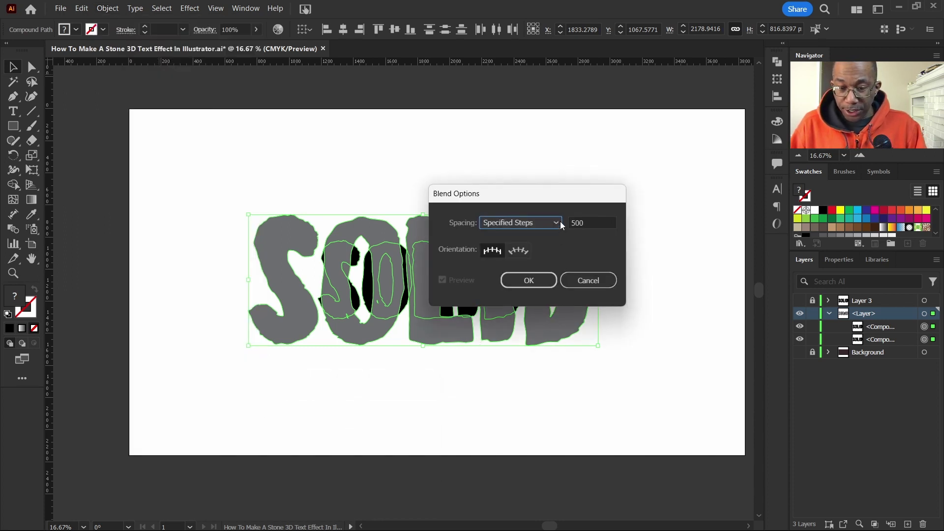
pyautogui.doubleClick(585, 223)
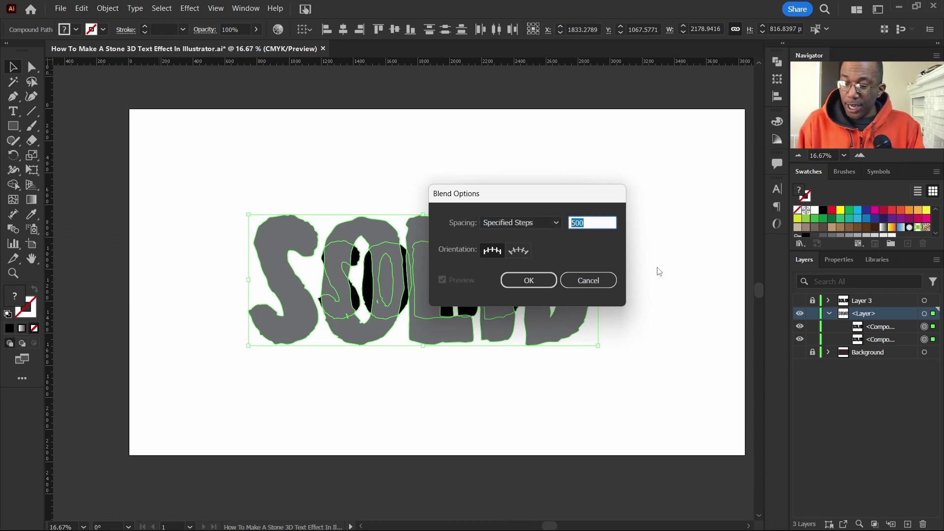
pyautogui.write('1000')
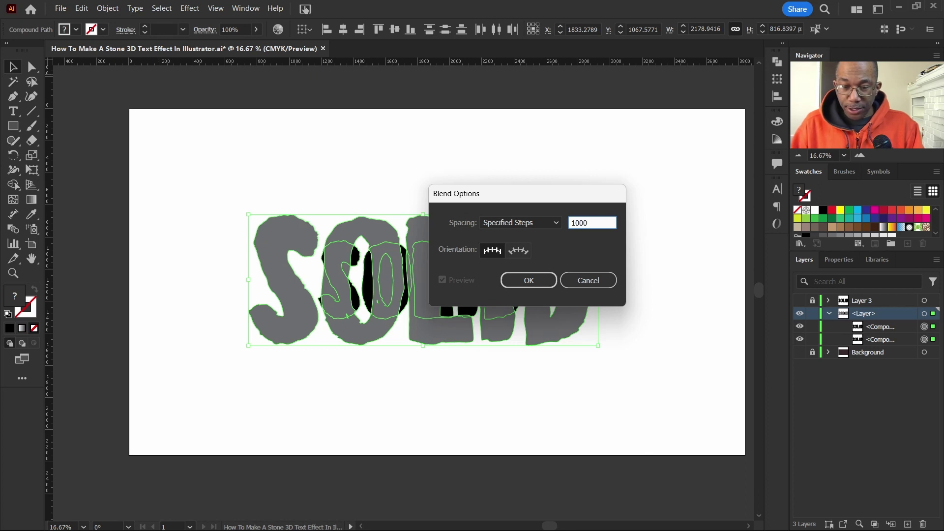
pyautogui.click(532, 280)
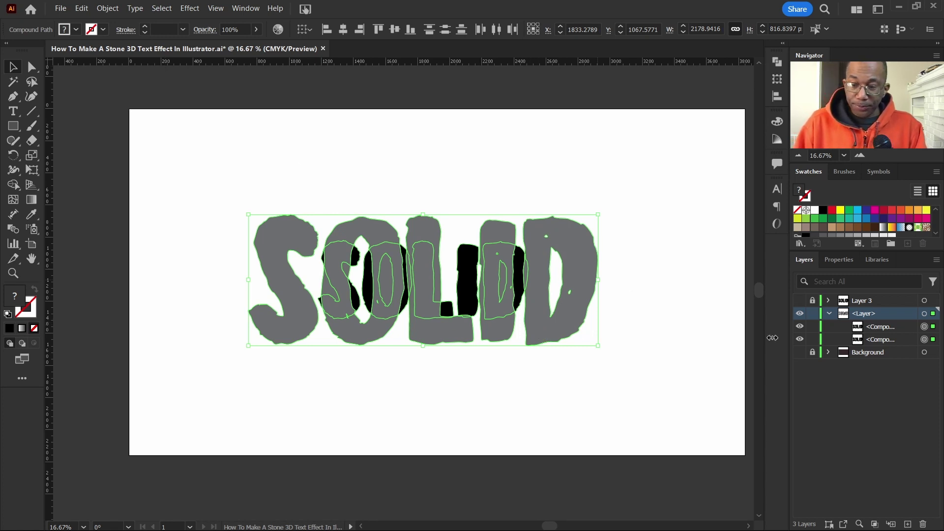
# Blend the grey and black SOLID shapes to create the extruded 3D depth
pyautogui.click(107, 9)
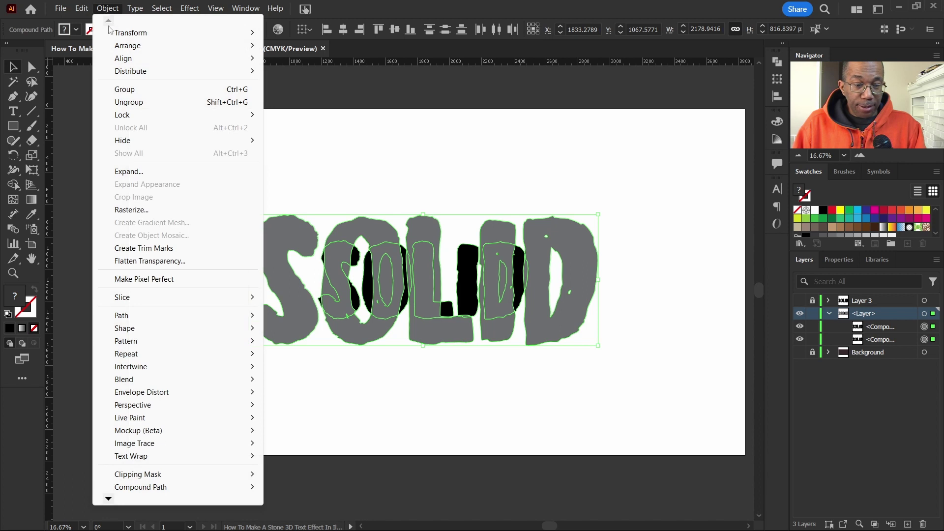
pyautogui.moveTo(182, 381)
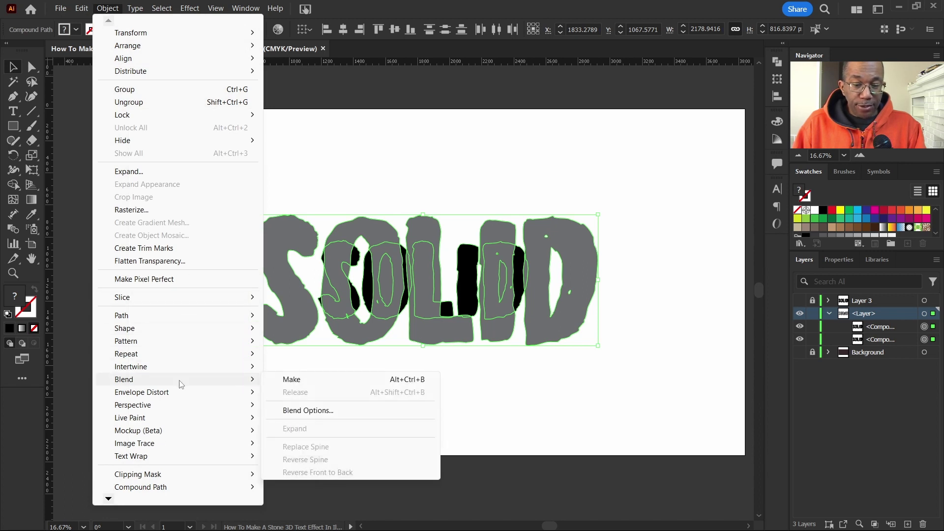
pyautogui.click(342, 384)
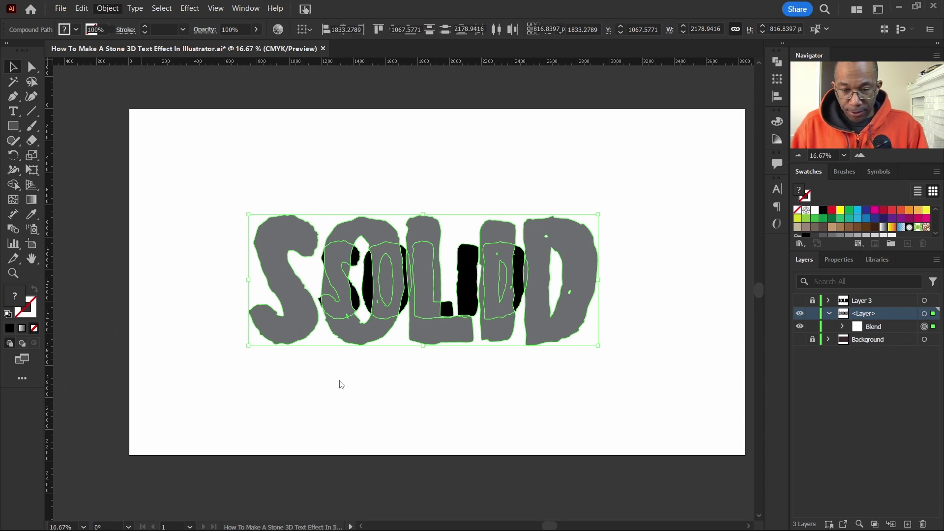
pyautogui.click(477, 386)
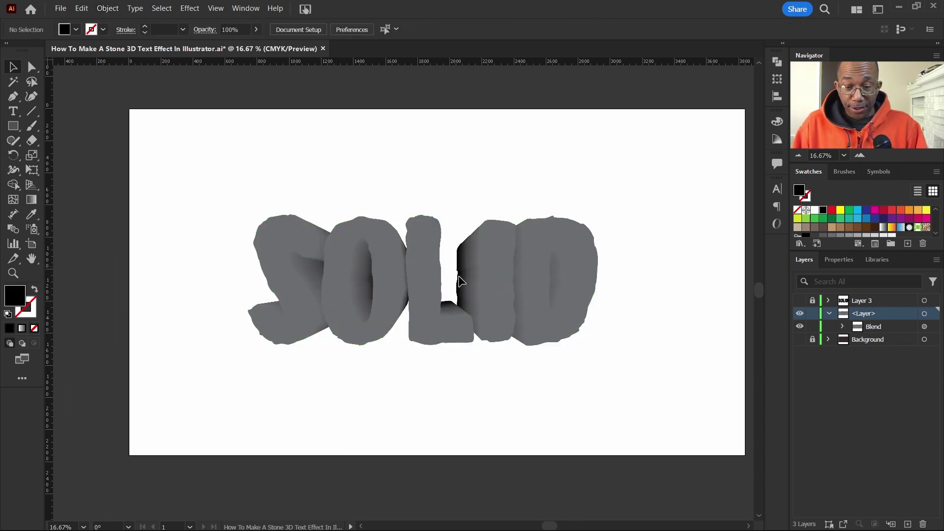
# Zoom in to inspect the blend edges, then collapse the blend layer in Layers
pyautogui.scroll(2, 447, 274)
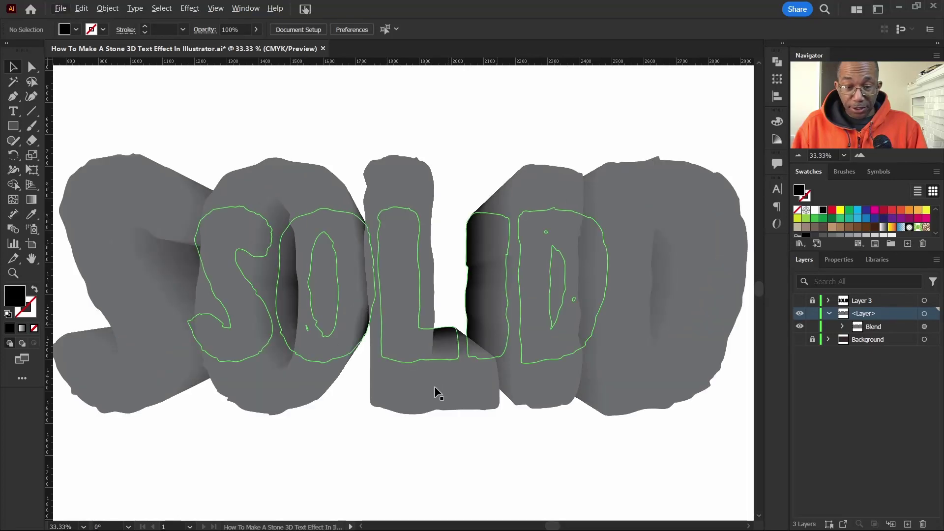
pyautogui.scroll(-2, 442, 364)
pyautogui.scroll(3, 516, 394)
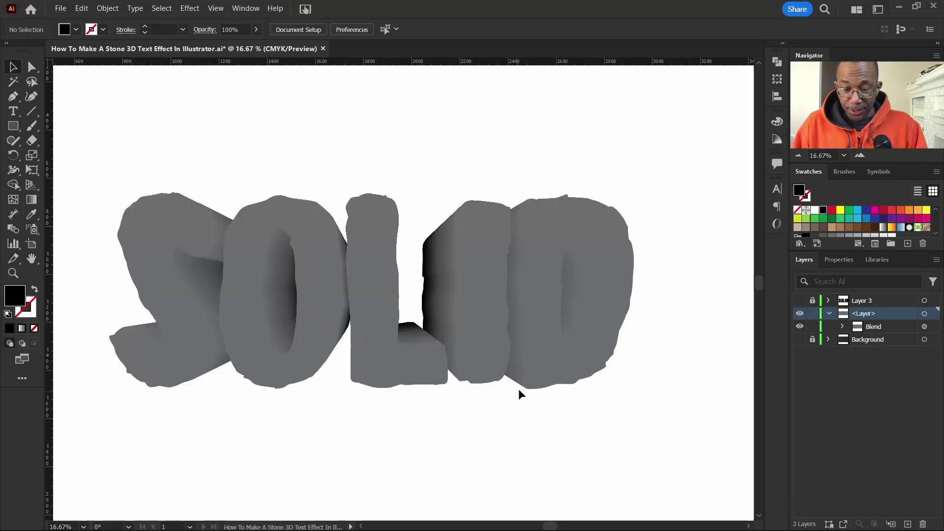
pyautogui.scroll(2, 517, 387)
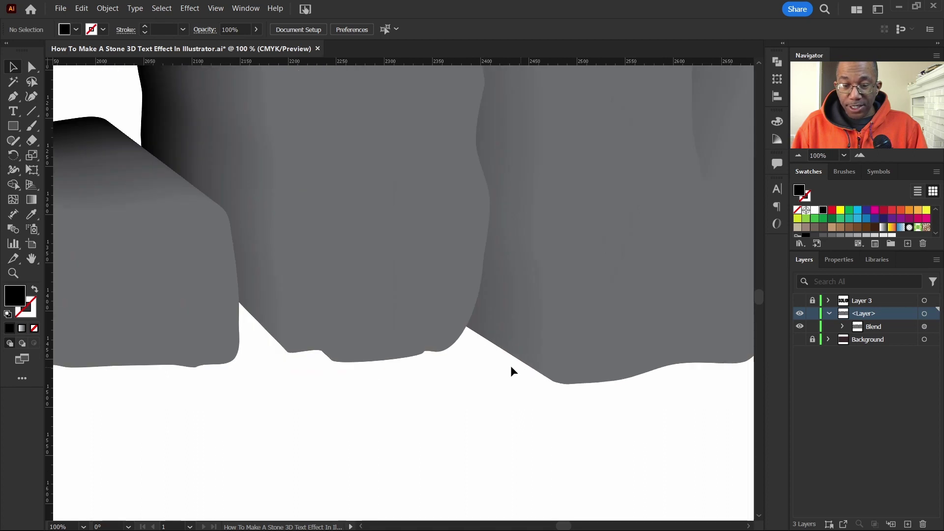
pyautogui.scroll(1, 512, 366)
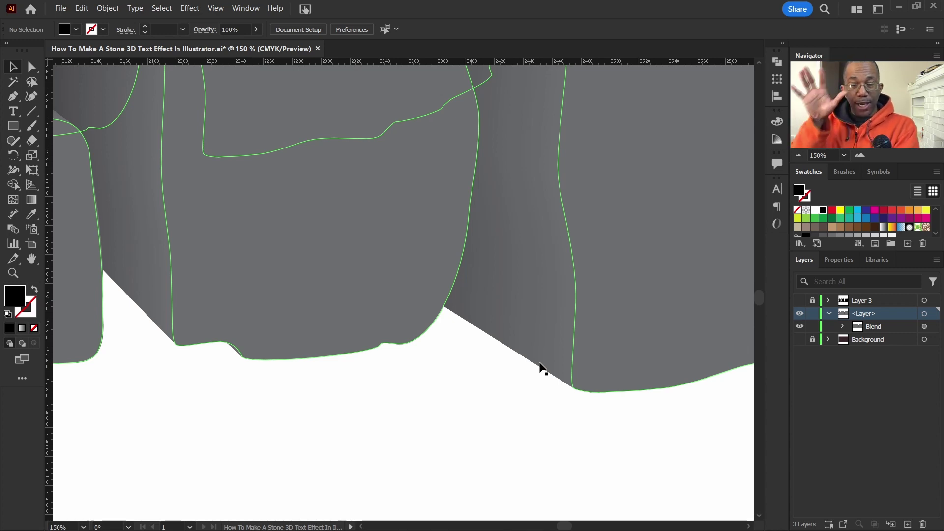
pyautogui.scroll(-2, 491, 358)
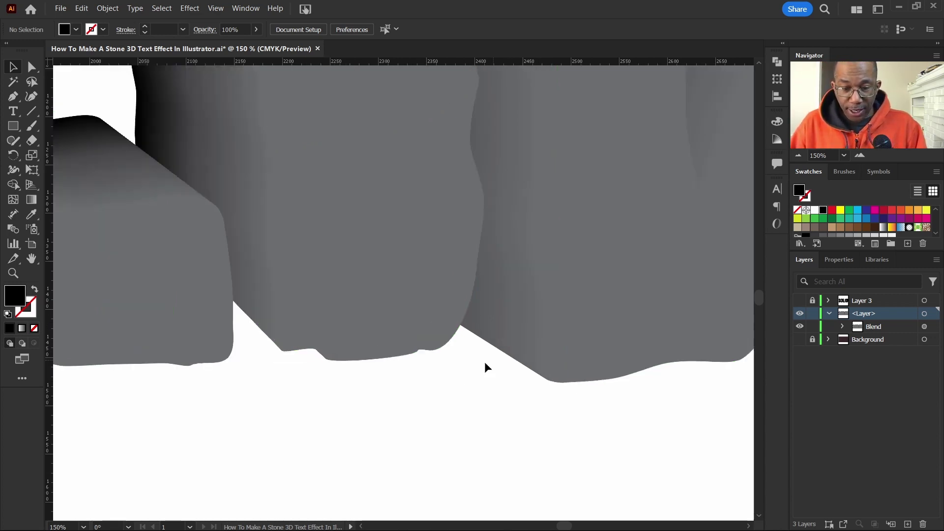
pyautogui.scroll(-4, 467, 362)
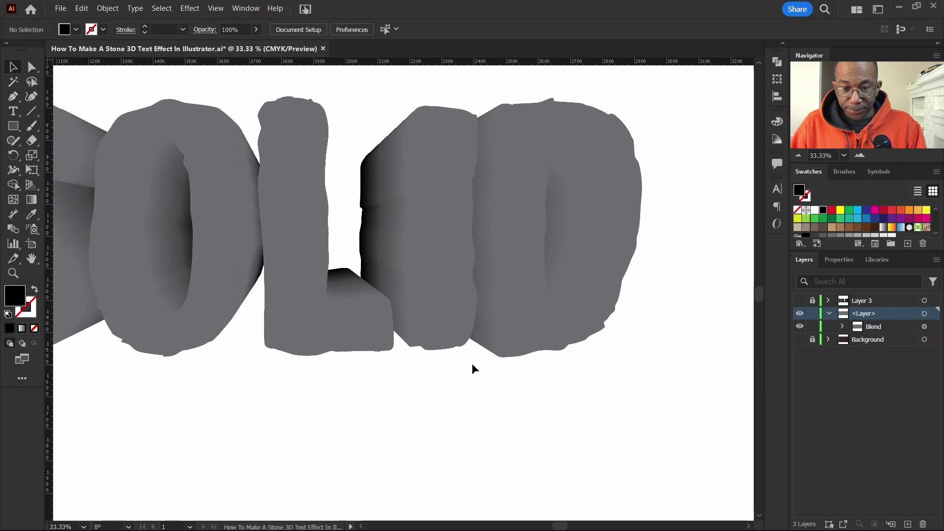
pyautogui.scroll(-1, 502, 383)
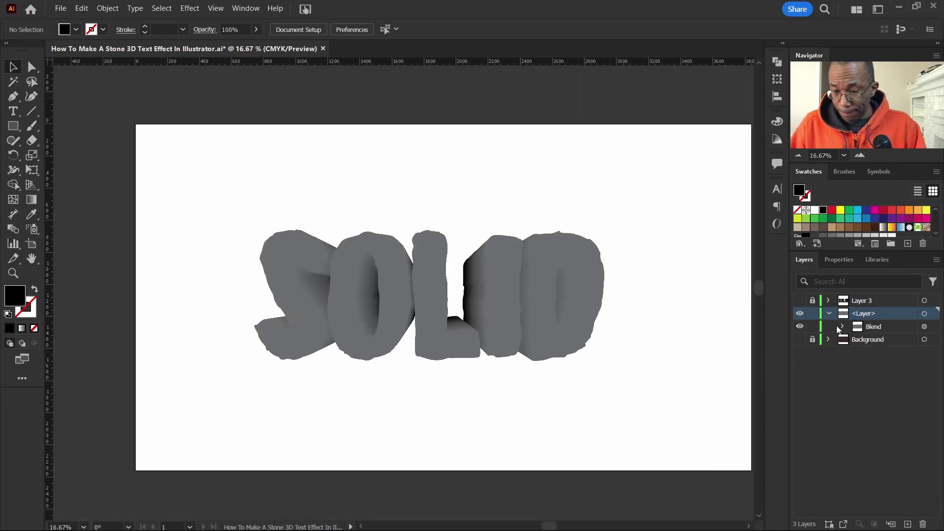
pyautogui.click(830, 313)
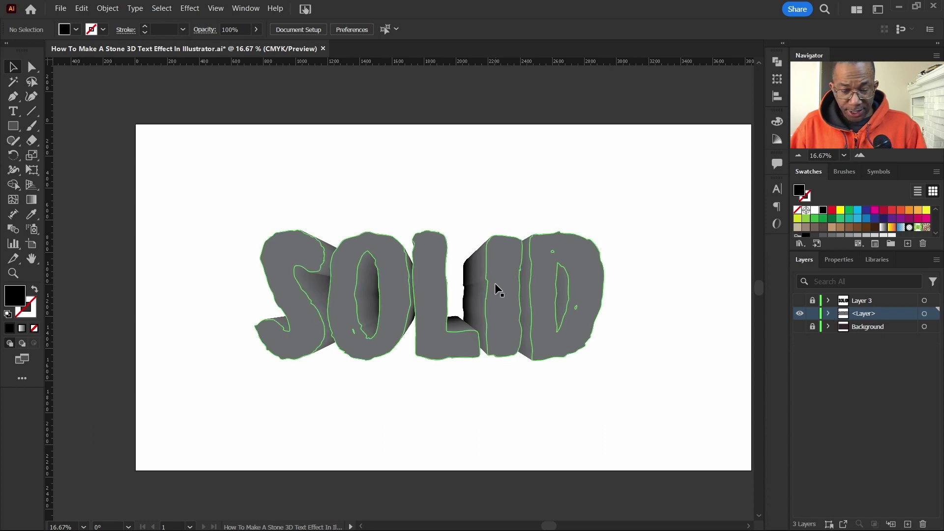
pyautogui.scroll(1, 495, 283)
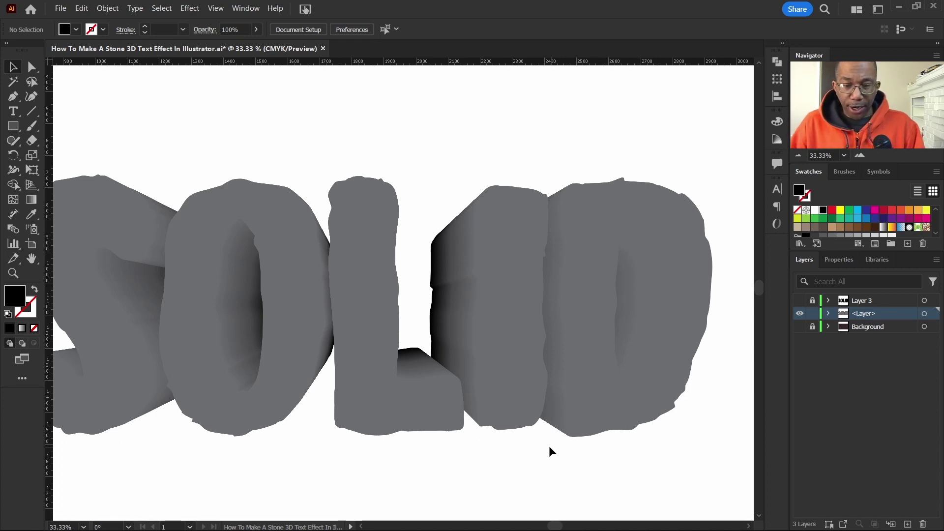
# Show and unlock Layer 3, and lock the blend and Background layers
pyautogui.scroll(-1, 481, 371)
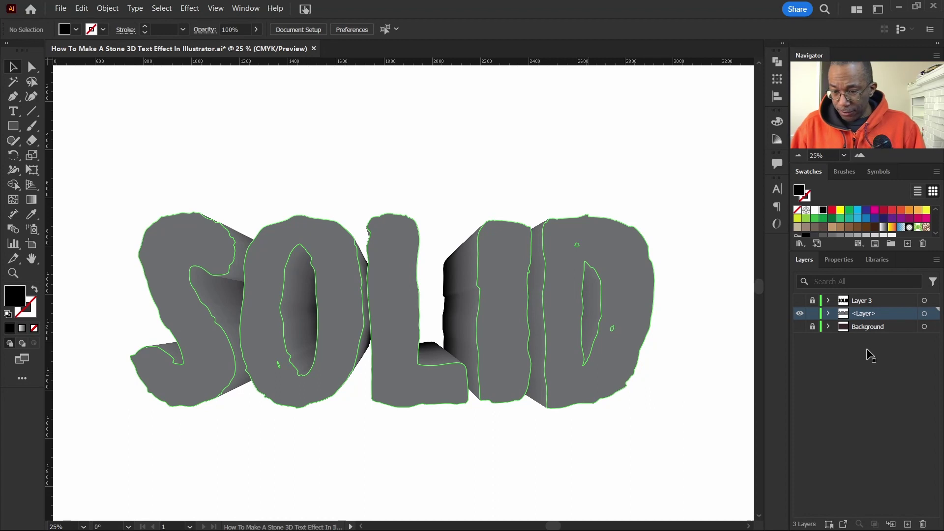
pyautogui.click(799, 302)
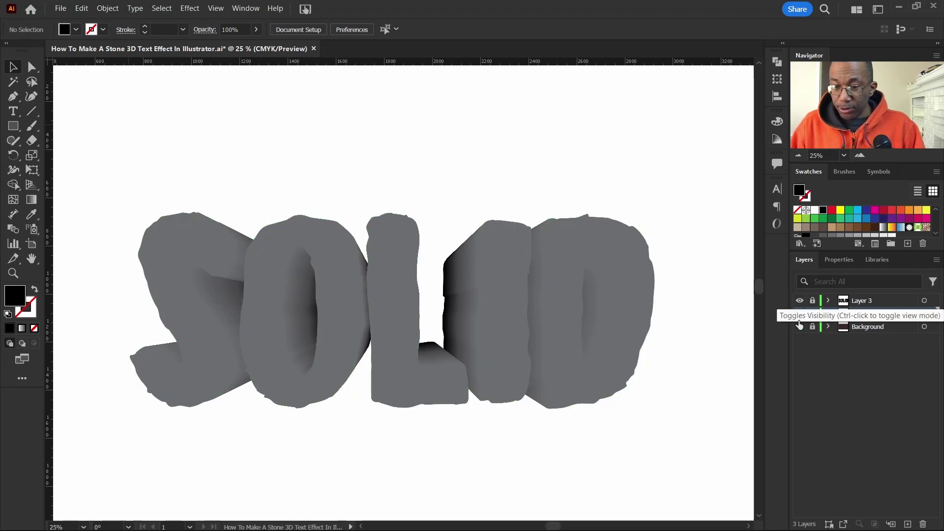
pyautogui.click(800, 315)
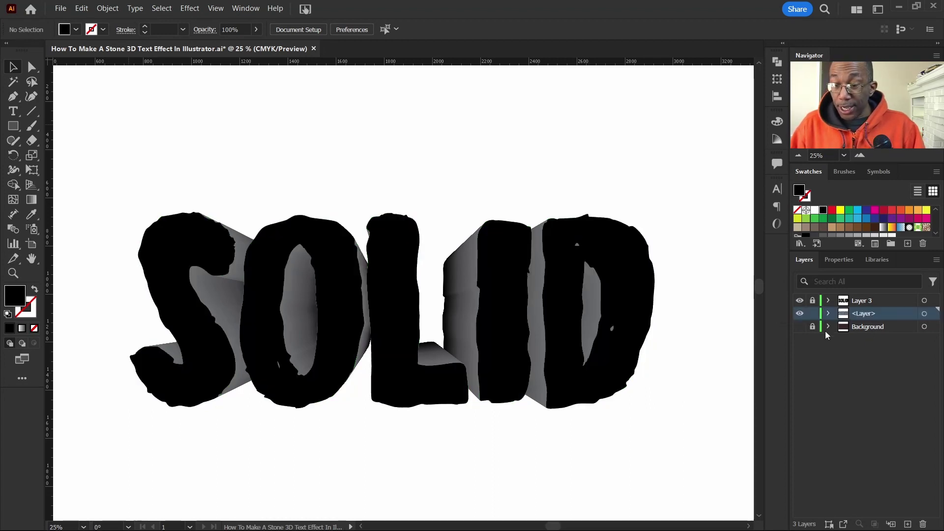
pyautogui.click(813, 301)
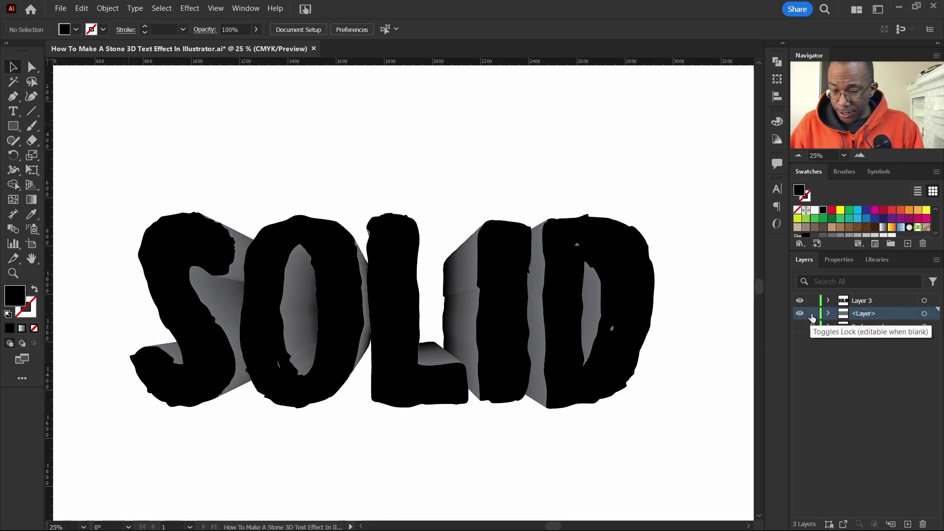
pyautogui.click(812, 315)
pyautogui.click(813, 327)
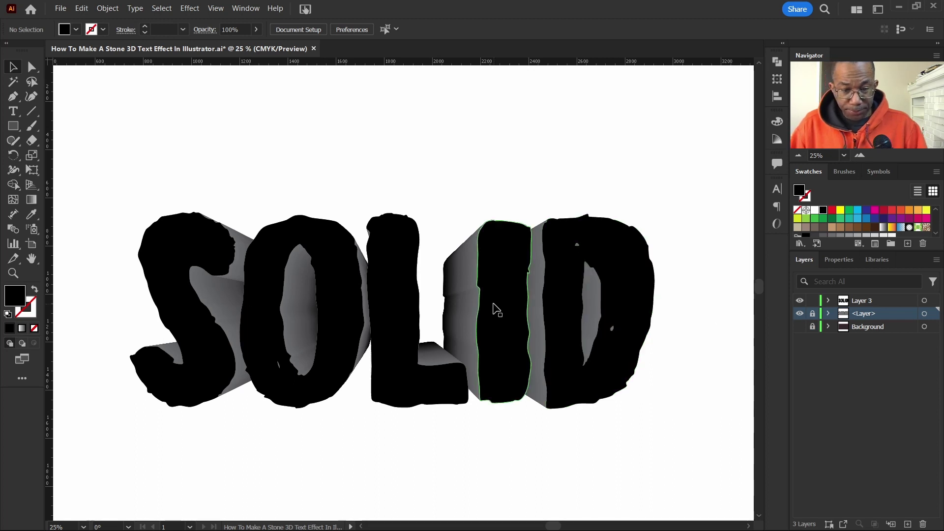
# Select the SOLID letters on Layer 3 and fill them magenta
pyautogui.hscroll(-1, 464, 314)
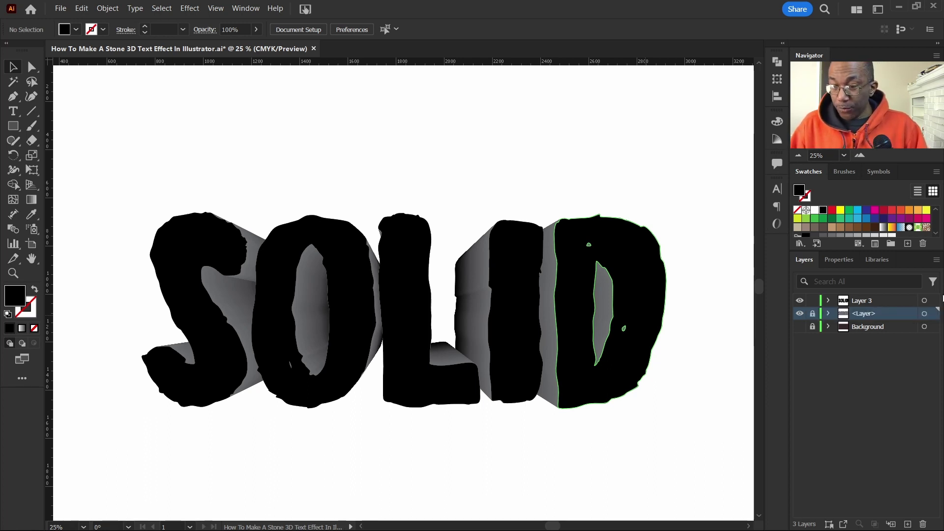
pyautogui.click(933, 301)
pyautogui.click(874, 210)
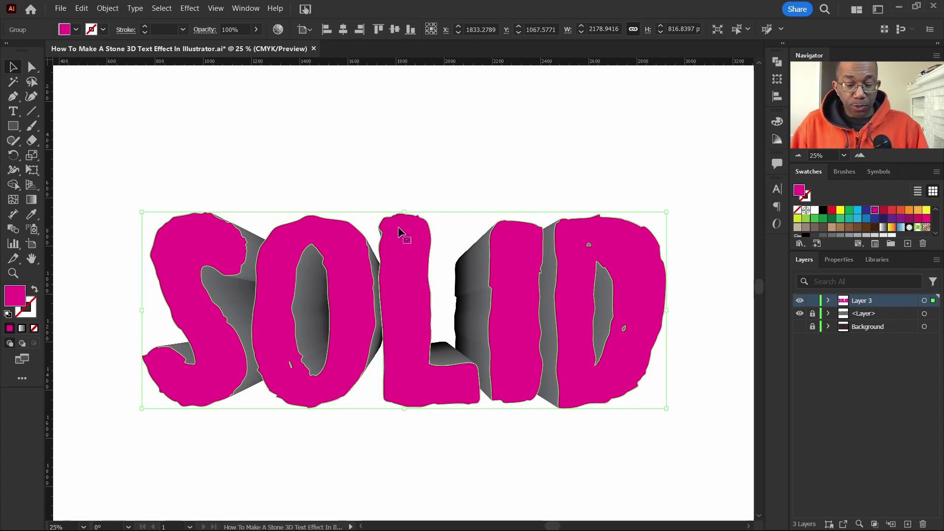
# Combine the magenta SOLID letters into a single compound path
pyautogui.scroll(-1, 416, 223)
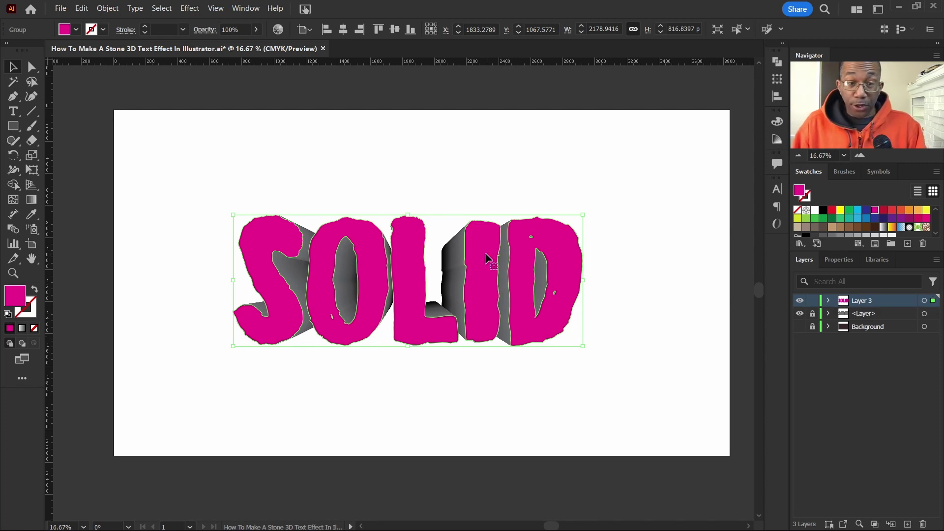
pyautogui.click(107, 9)
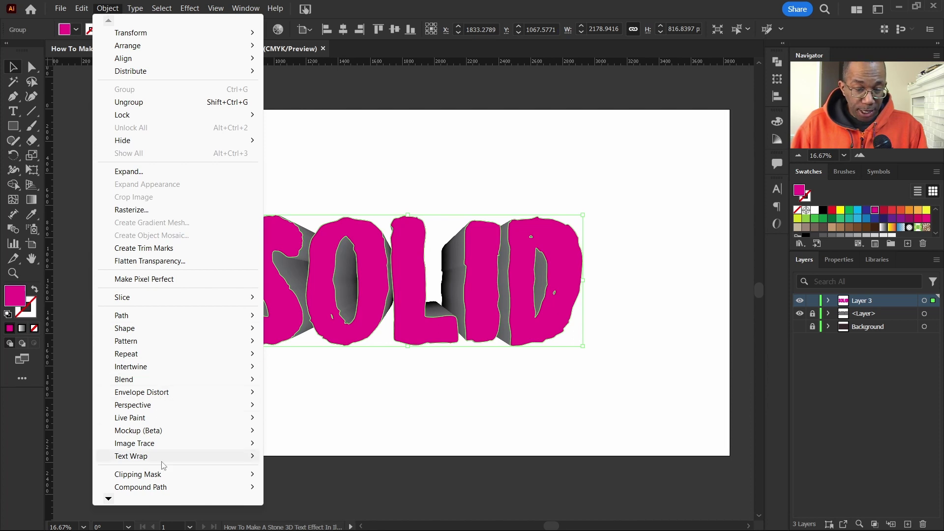
pyautogui.moveTo(176, 488)
pyautogui.click(305, 488)
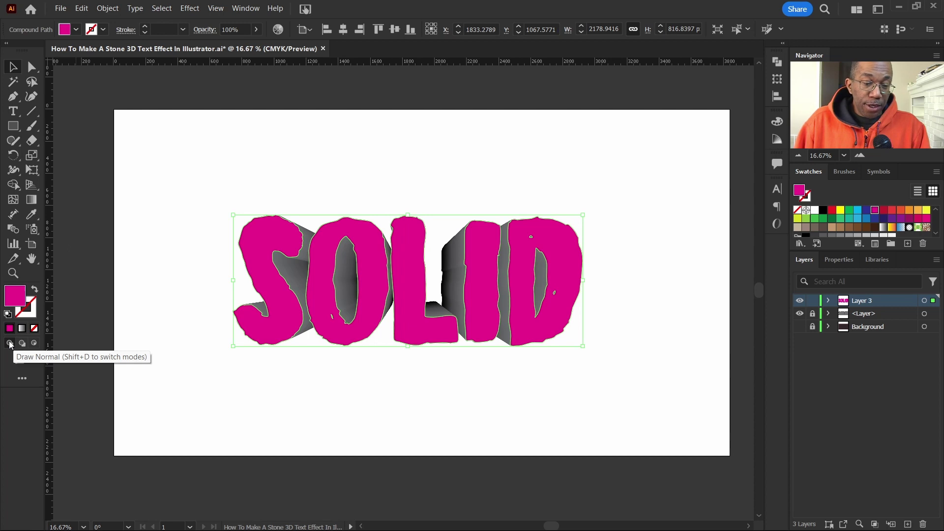
# Switch the toolbar drawing mode to Draw Inside for the SOLID letters
pyautogui.click(34, 343)
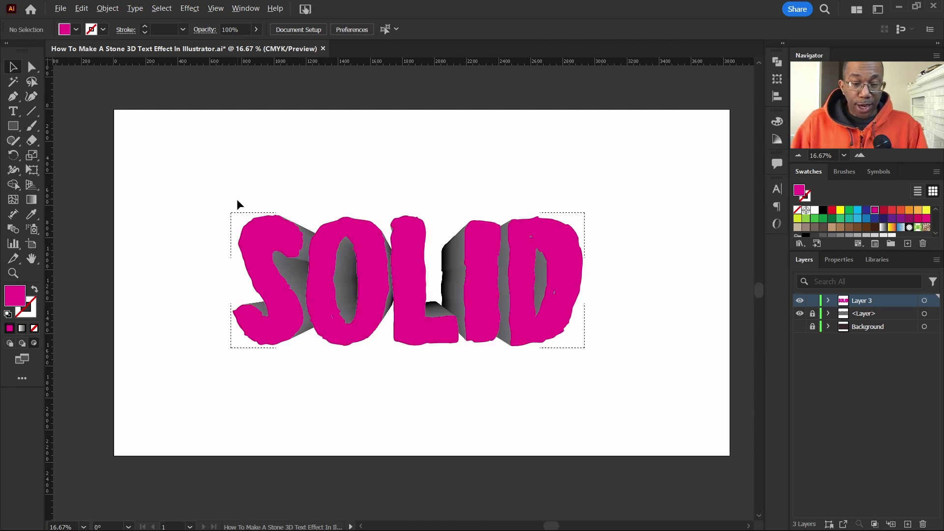
pyautogui.scroll(1, 237, 199)
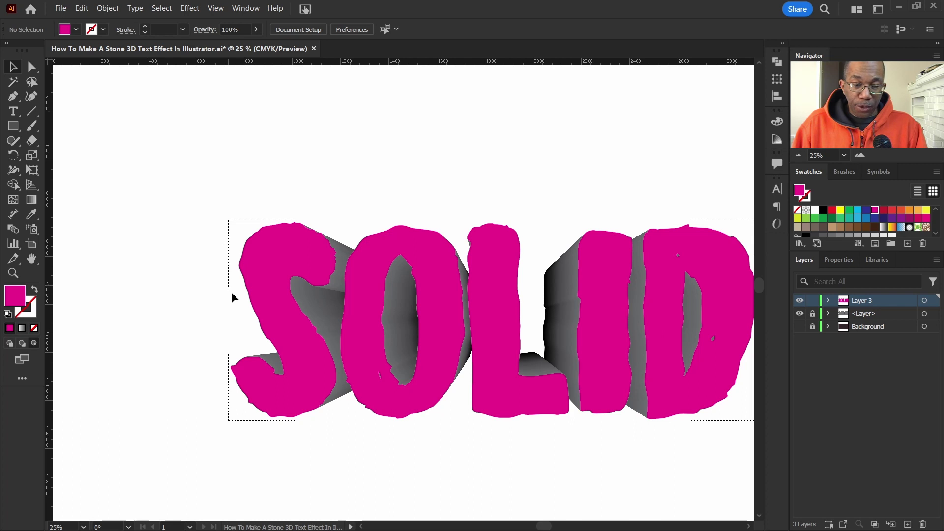
pyautogui.scroll(-2, 263, 297)
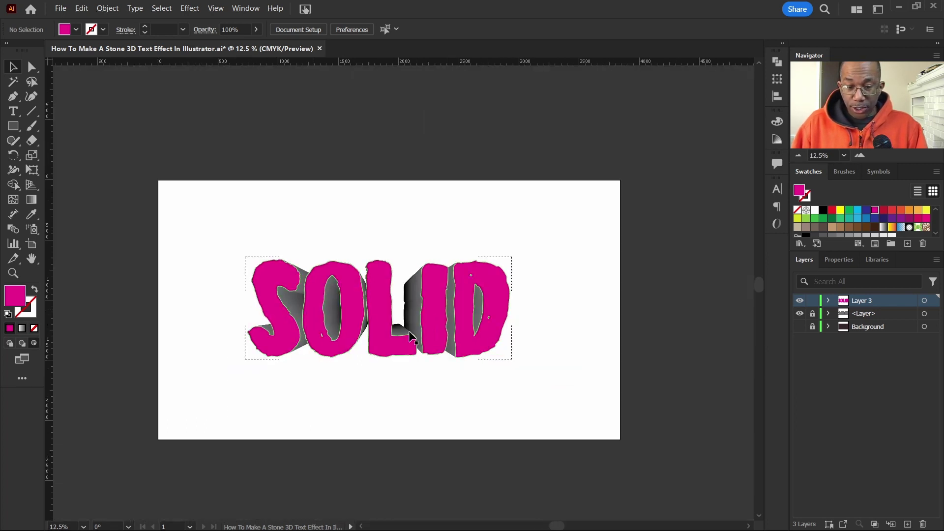
pyautogui.hscroll(-1, 408, 324)
pyautogui.hscroll(-2, 412, 336)
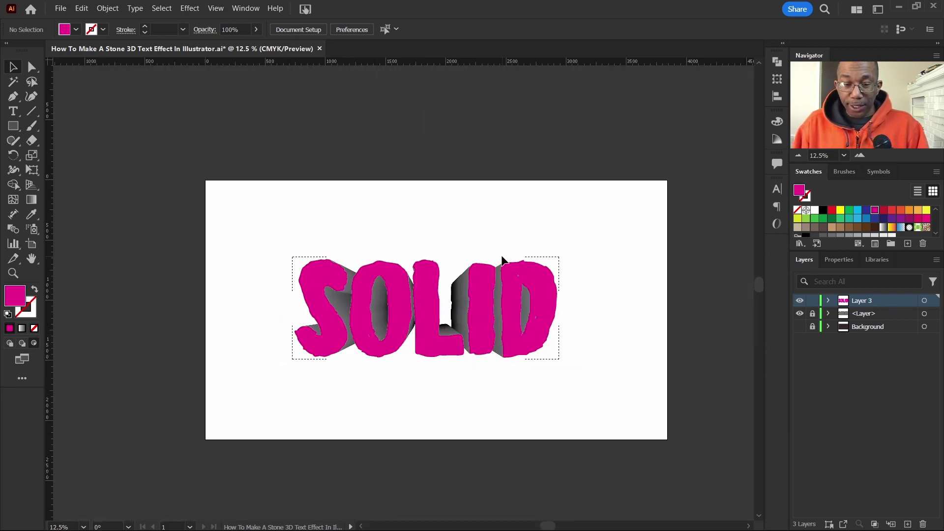
pyautogui.scroll(1, 541, 276)
pyautogui.scroll(-1, 546, 273)
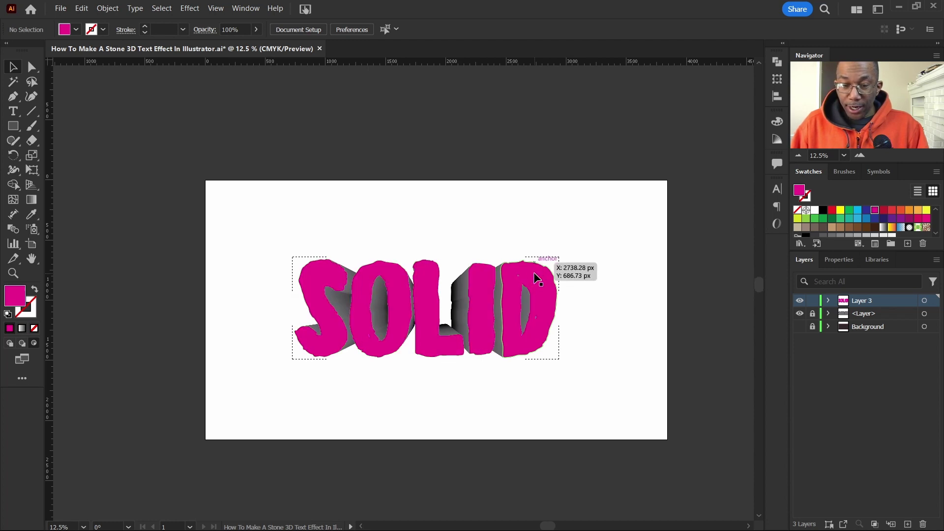
# Place Stone Wall.jpg and drag it out over SOLID so the texture fills the letters
pyautogui.click(59, 9)
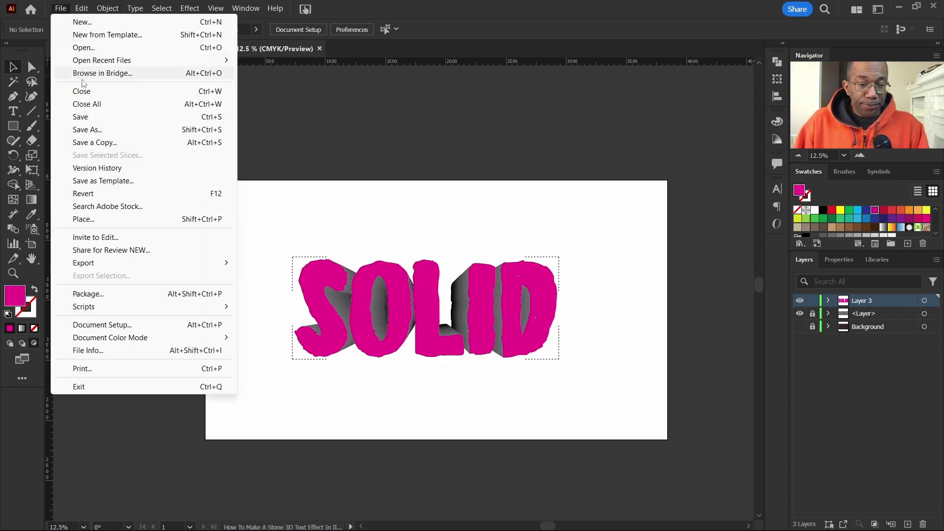
pyautogui.click(118, 219)
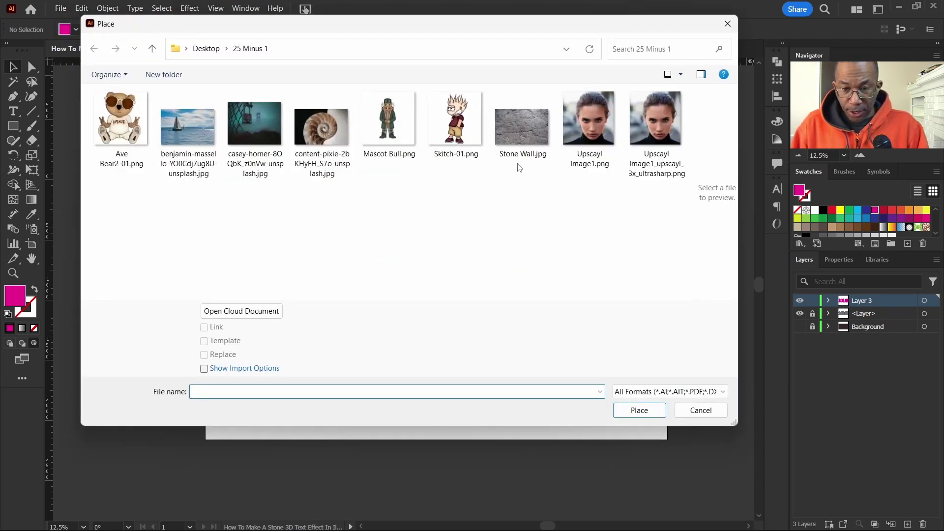
pyautogui.click(526, 128)
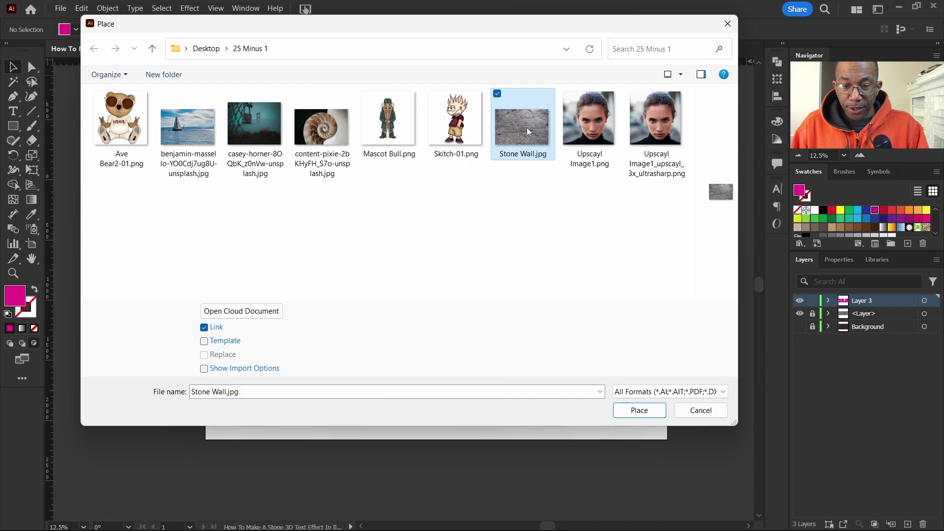
pyautogui.click(640, 410)
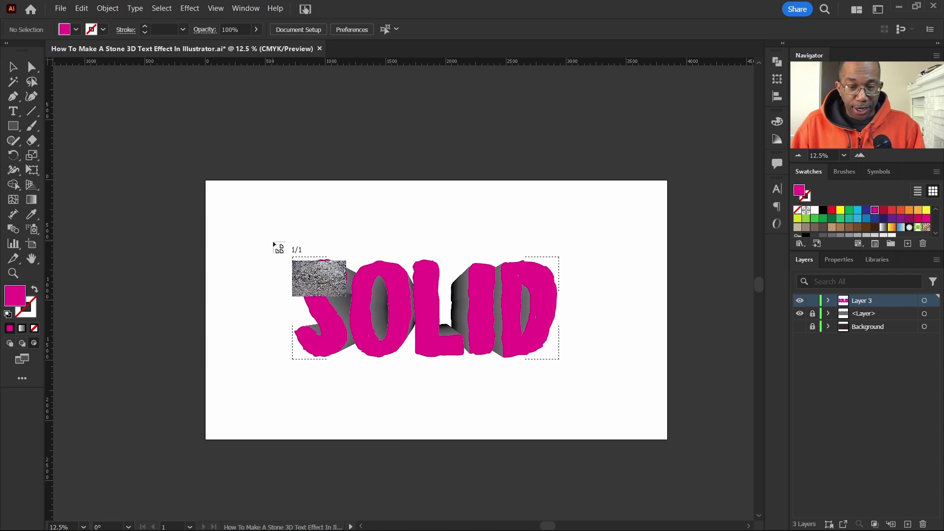
pyautogui.moveTo(274, 240); pyautogui.dragTo(748, 432)
pyautogui.hscroll(-1, 411, 302)
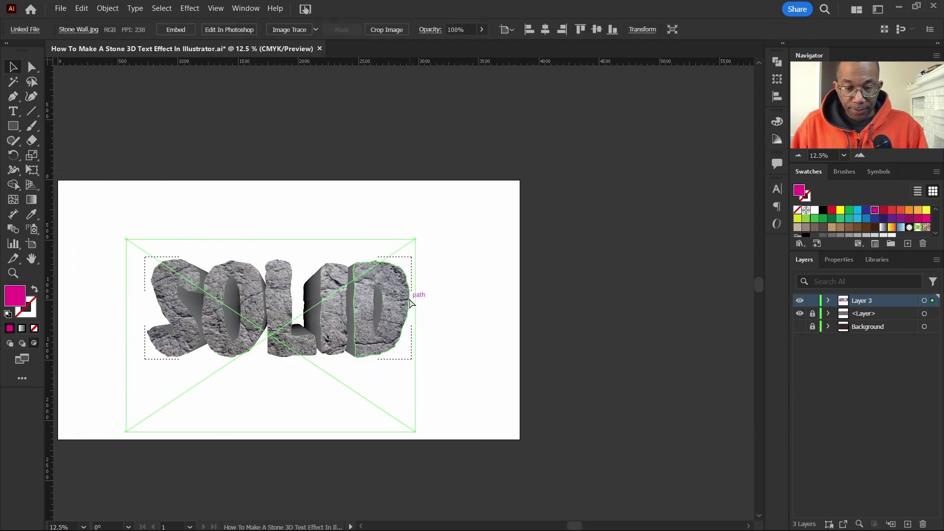
pyautogui.hscroll(-2, 412, 302)
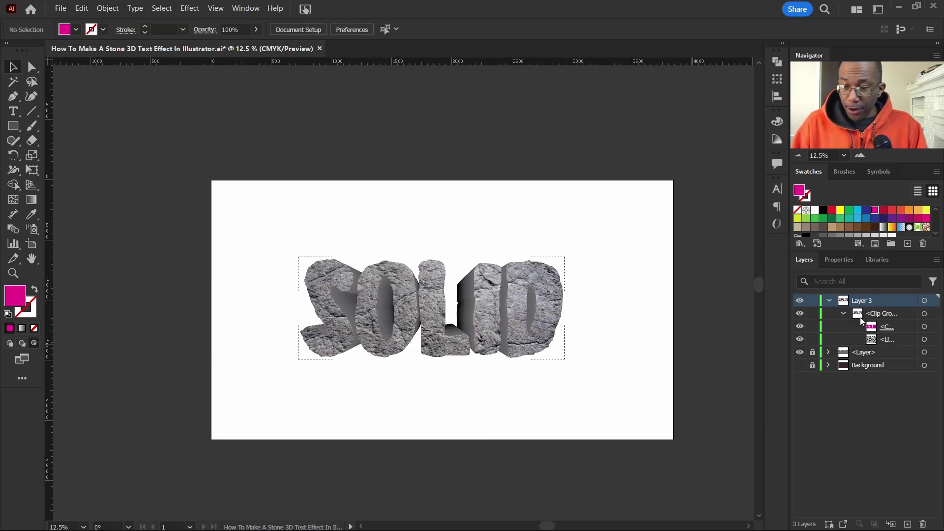
# Nudge the clipped stone image four steps up and two right, then deselect and collapse the group
pyautogui.click(932, 340)
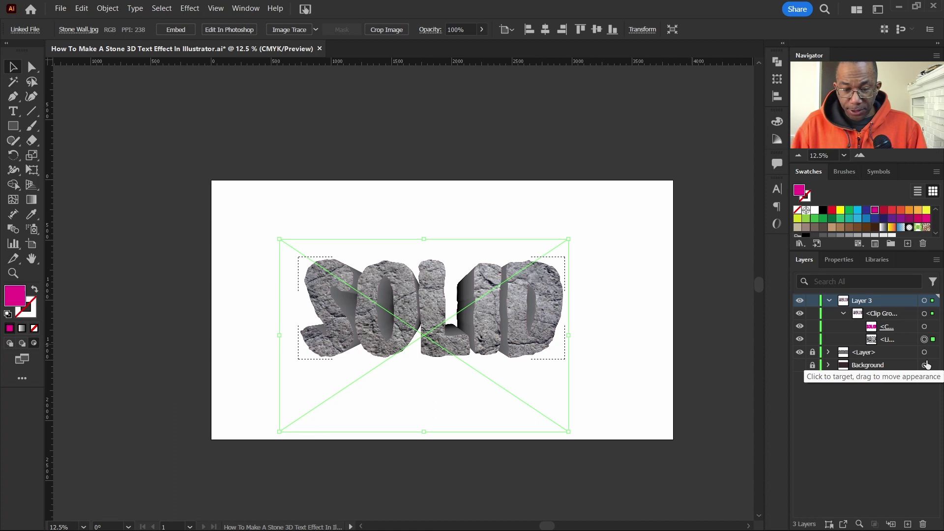
pyautogui.hotkey('shift', 'Up')
pyautogui.hotkey('shift', 'Up')
pyautogui.hotkey('shift', 'Up')
pyautogui.hotkey('shift', 'Up')
pyautogui.hotkey('shift', 'Up')
pyautogui.hotkey('shift', 'Up')
pyautogui.hotkey('shift', 'Up')
pyautogui.hotkey('shift', 'Up')
pyautogui.hotkey('shift', 'Up')
pyautogui.hotkey('shift', 'Up')
pyautogui.hotkey('shift', 'Up')
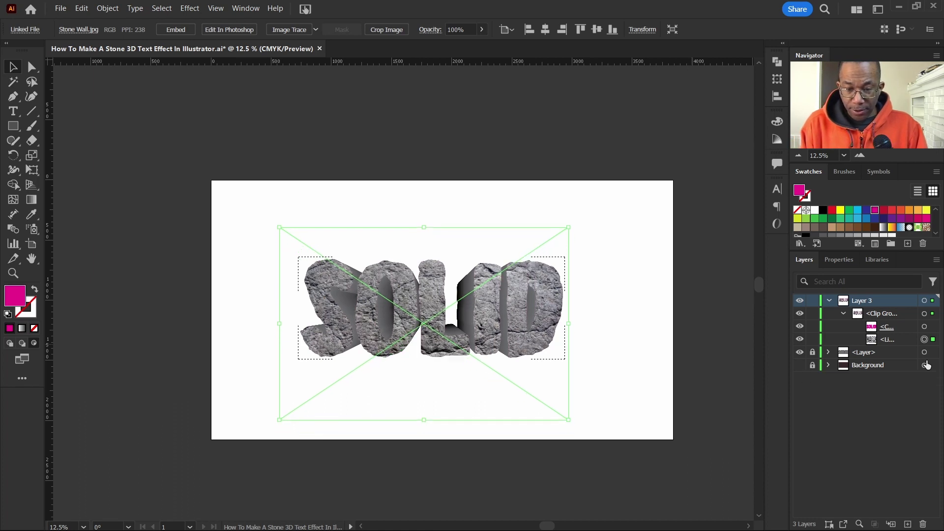
pyautogui.hotkey('shift', 'Up')
pyautogui.hotkey('shift', 'Up')
pyautogui.hotkey('shift', 'Up')
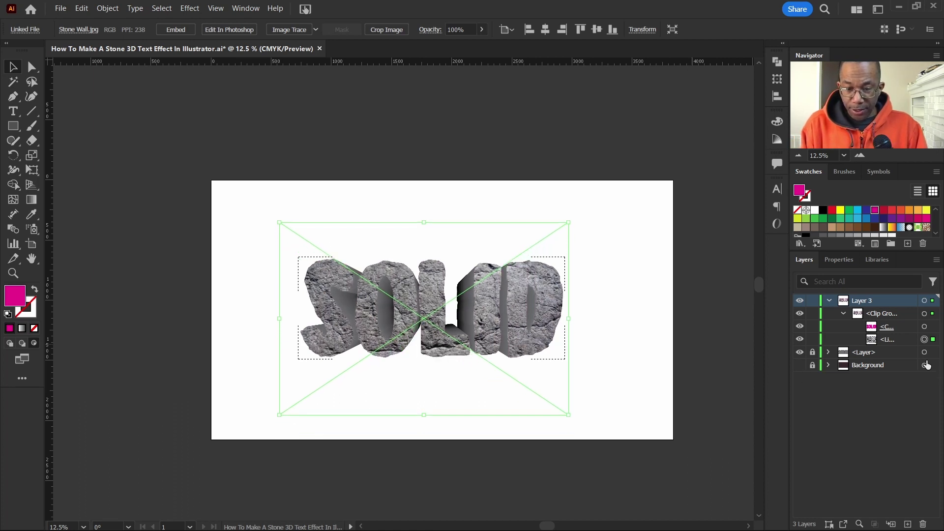
pyautogui.hotkey('shift', 'Up')
pyautogui.hotkey('shift', 'Up')
pyautogui.hotkey('shift', 'Up')
pyautogui.hotkey('shift', 'Right')
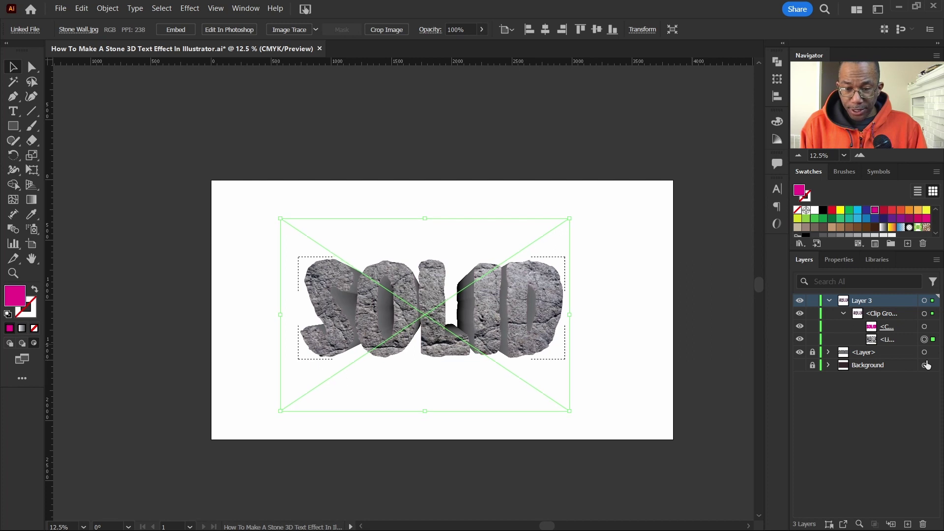
pyautogui.hotkey('shift', 'Up')
pyautogui.hotkey('shift', 'Up')
pyautogui.hotkey('shift', 'Right')
pyautogui.hotkey('shift', 'Right')
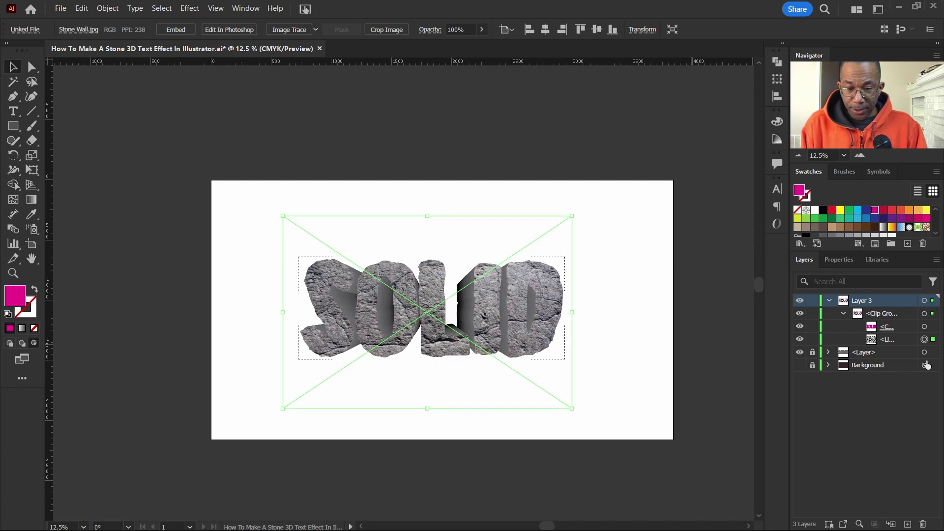
pyautogui.click(668, 426)
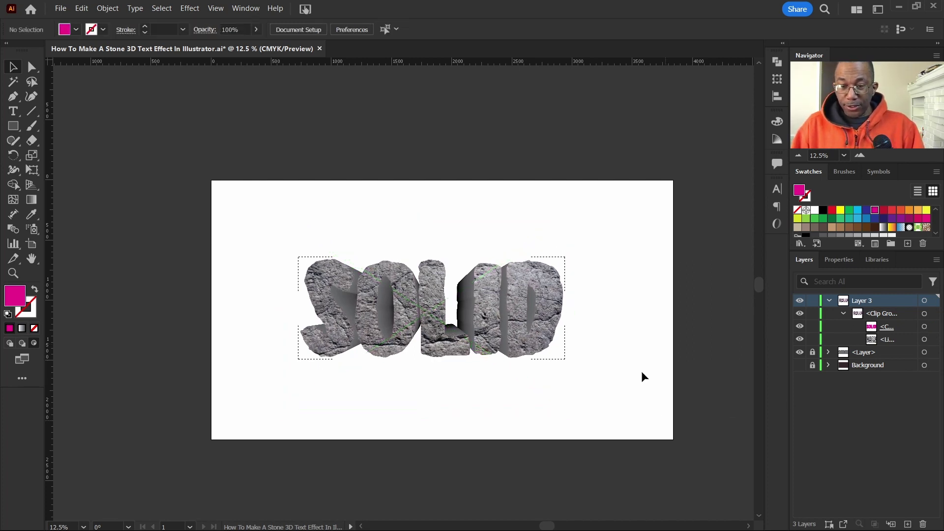
pyautogui.click(843, 312)
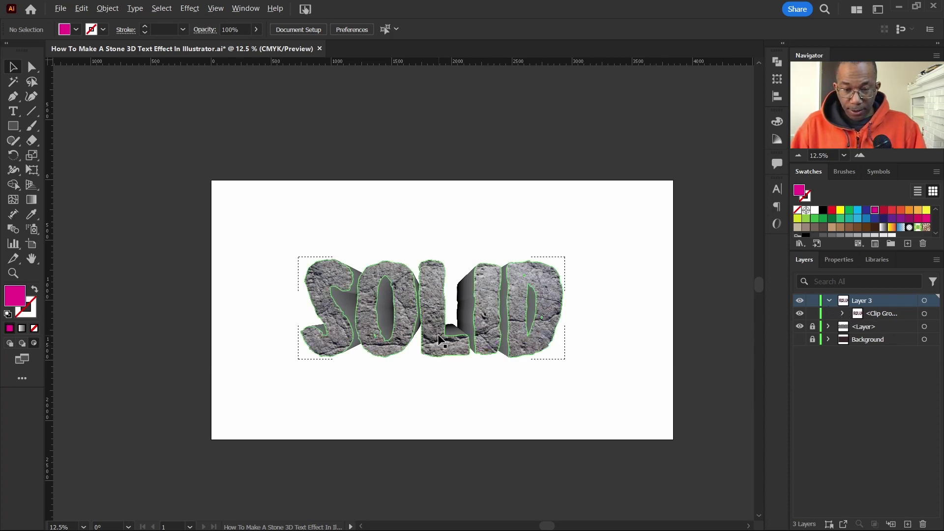
# Expose the blend's back copy in Layers and drag it downward, undoing an accidental move
pyautogui.scroll(1, 438, 337)
pyautogui.scroll(2, 515, 375)
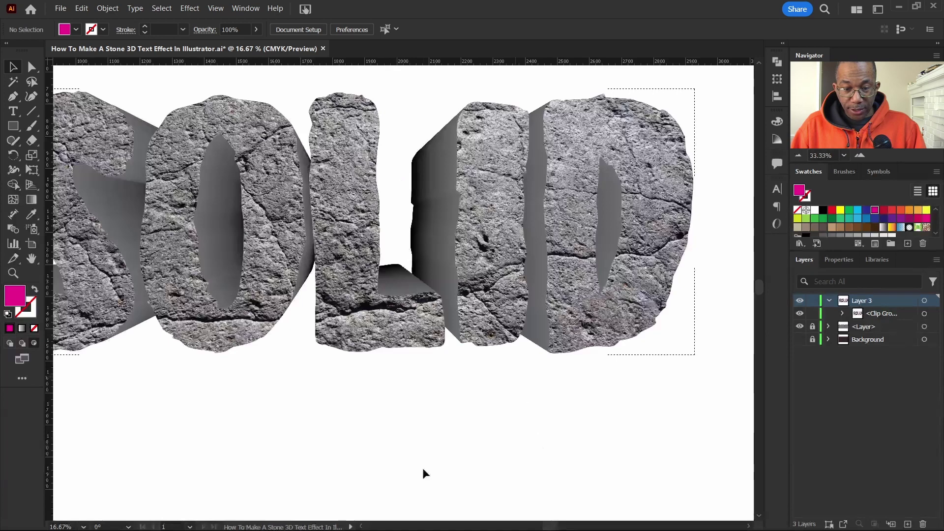
pyautogui.scroll(-1, 462, 434)
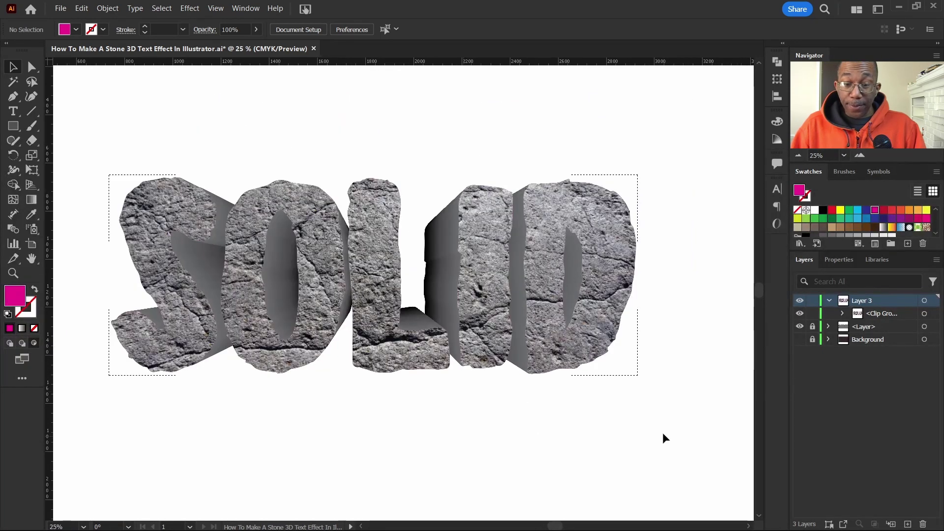
pyautogui.click(829, 327)
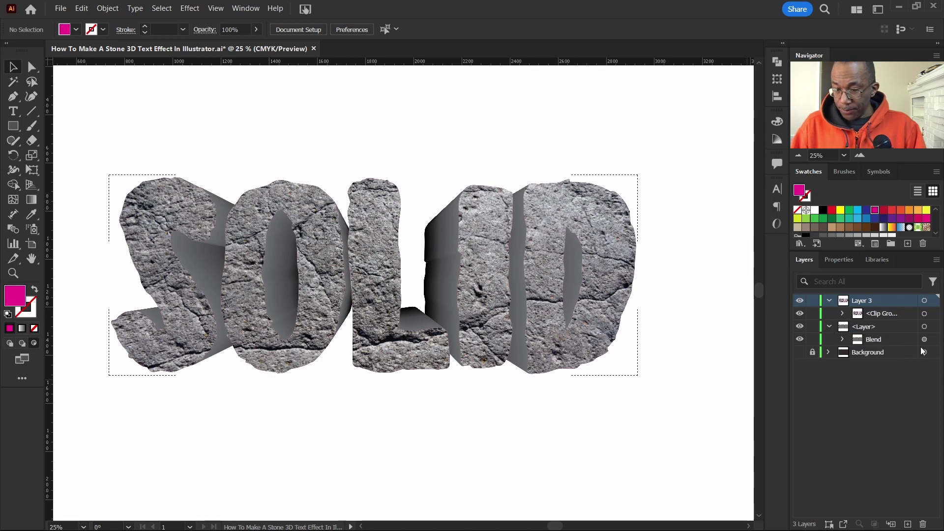
pyautogui.click(843, 340)
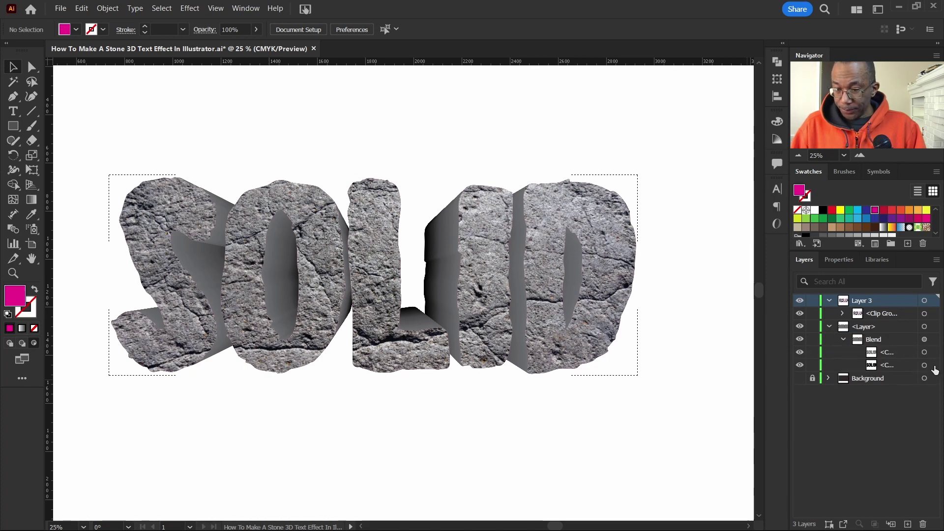
pyautogui.click(932, 365)
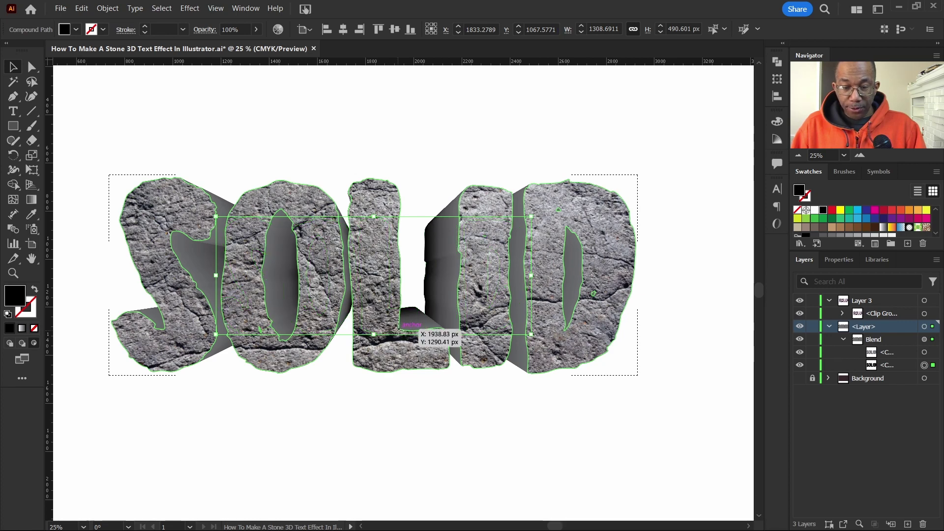
pyautogui.moveTo(397, 329); pyautogui.dragTo(394, 355)
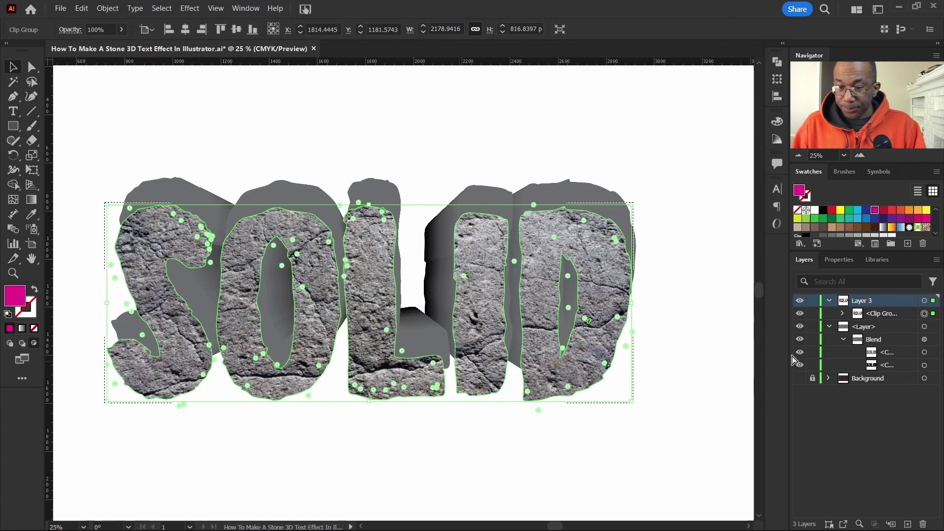
pyautogui.hotkey('ctrl', 'z')
pyautogui.moveTo(469, 366); pyautogui.dragTo(490, 355)
pyautogui.click(479, 419)
pyautogui.hotkey('ctrl', '-')
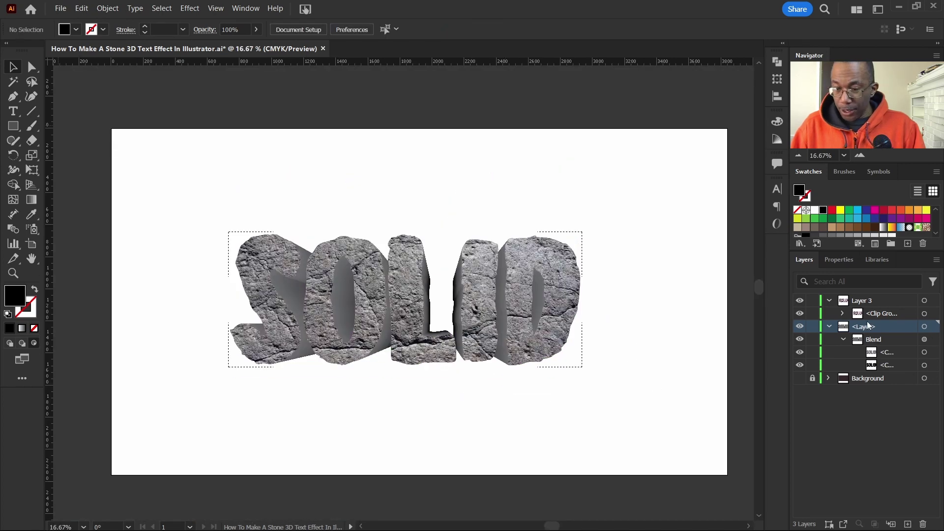
# Refine the back copy's position down and left until the gray extrusion sits beneath the stone letters
pyautogui.click(924, 365)
pyautogui.moveTo(455, 354); pyautogui.dragTo(450, 362)
pyautogui.click(500, 411)
pyautogui.scroll(1, 416, 404)
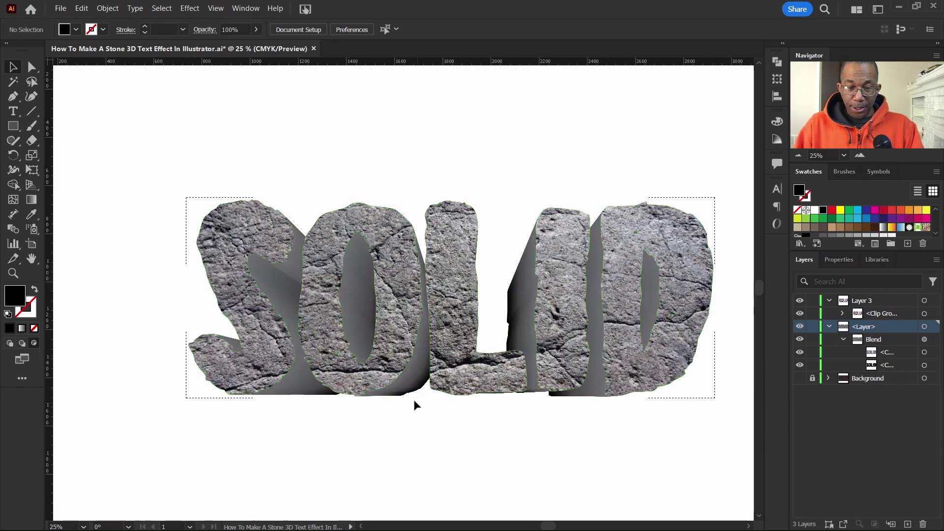
pyautogui.scroll(-2, 416, 405)
pyautogui.moveTo(487, 393)
pyautogui.mouseDown()
pyautogui.moveTo(465, 388)
pyautogui.moveTo(484, 386)
pyautogui.mouseUp()
pyautogui.click(480, 439)
pyautogui.scroll(2, 480, 444)
pyautogui.scroll(-1, 468, 421)
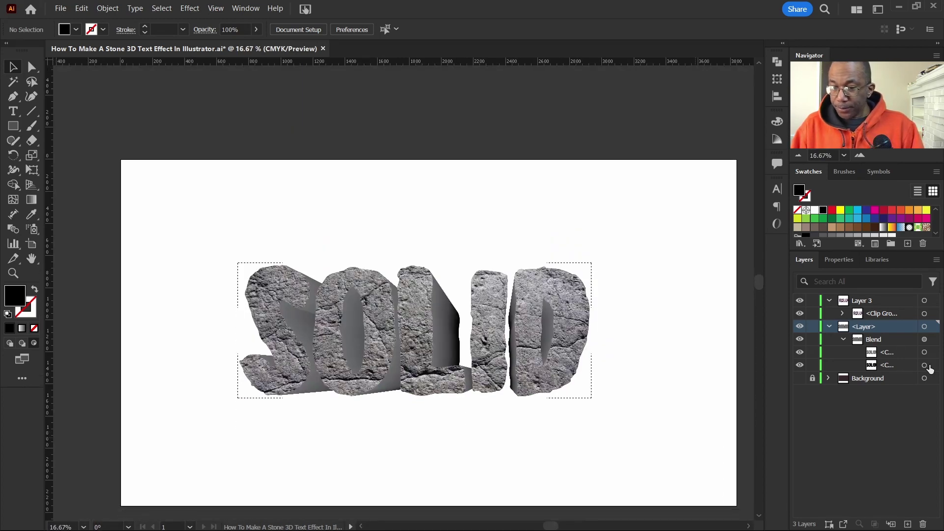
pyautogui.click(925, 365)
pyautogui.moveTo(536, 381); pyautogui.dragTo(468, 388)
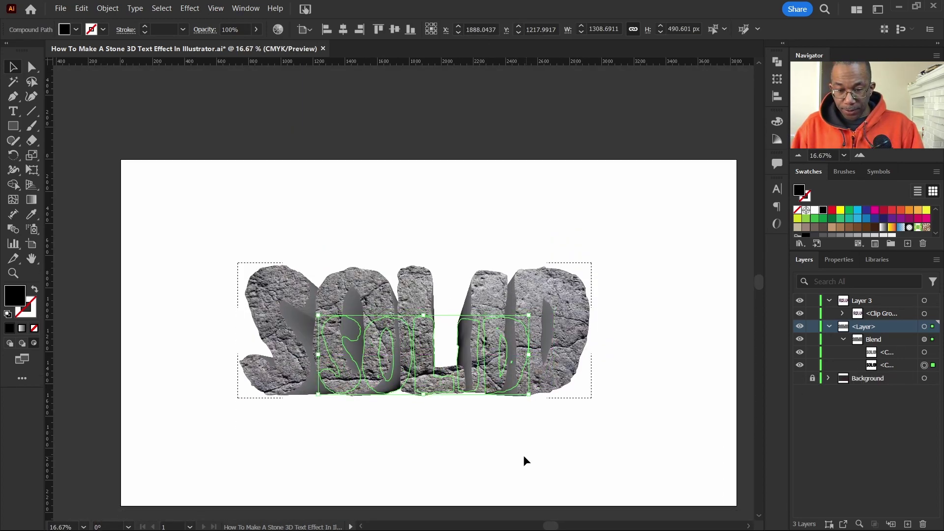
pyautogui.click(529, 462)
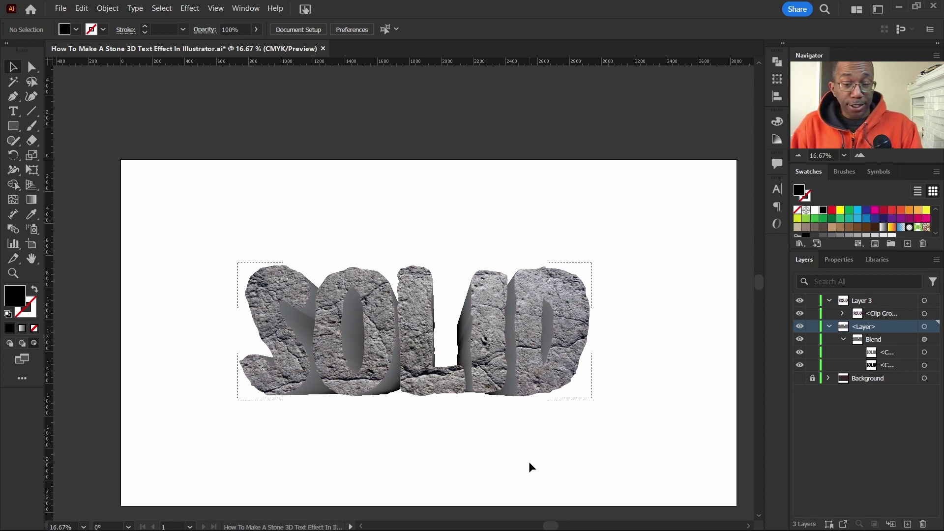
pyautogui.scroll(-2, 512, 396)
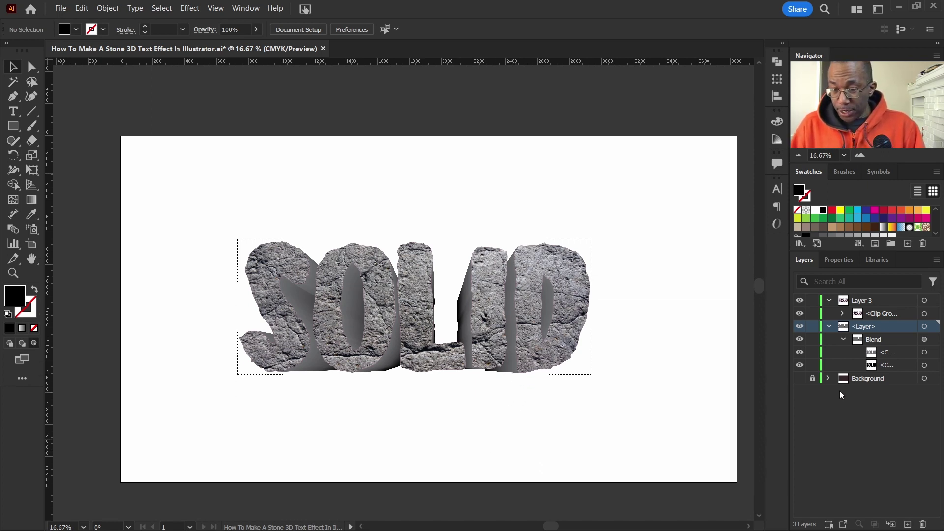
# Show the dark maroon Background layer and return to Draw Normal mode
pyautogui.click(800, 379)
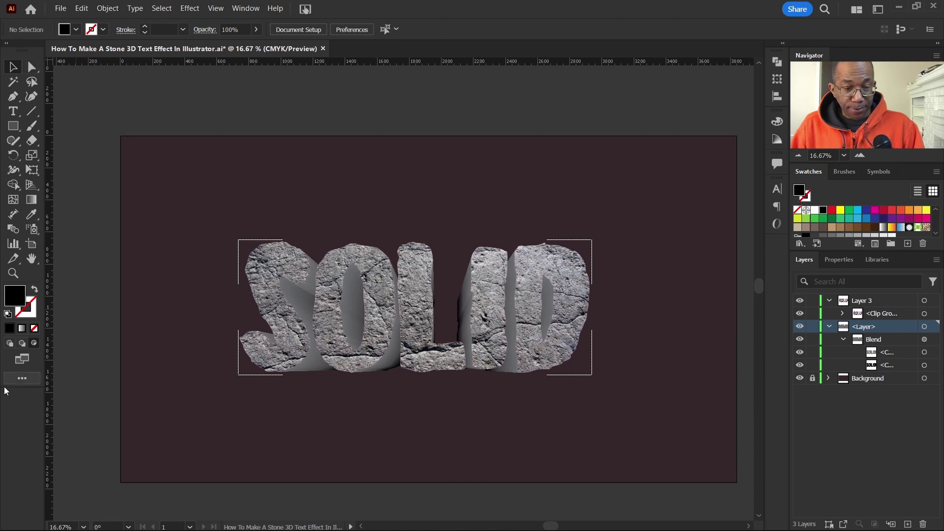
pyautogui.click(10, 345)
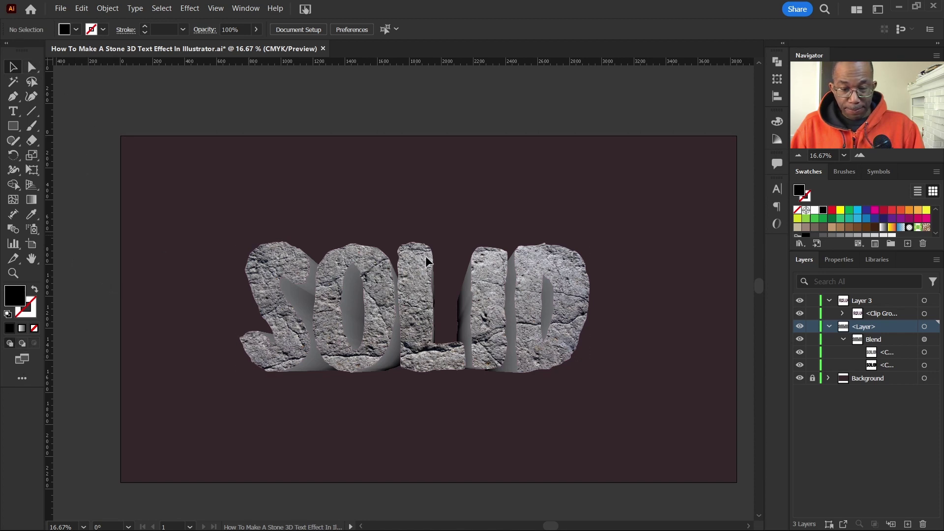